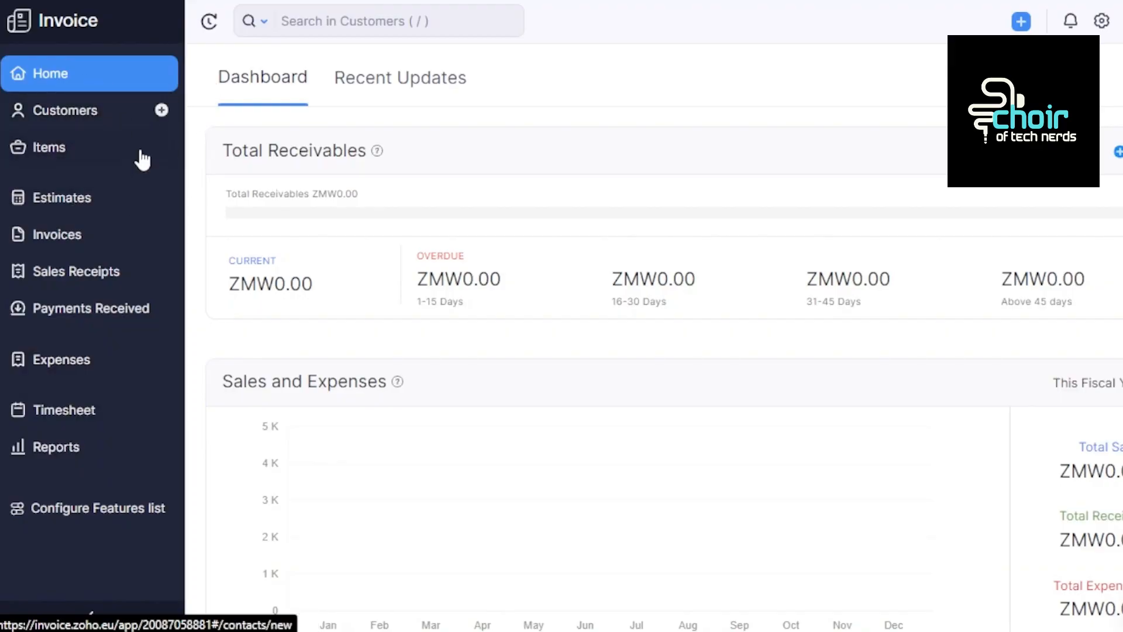
Start a new Individual customer with the salutation Mr.
left_click(118, 119)
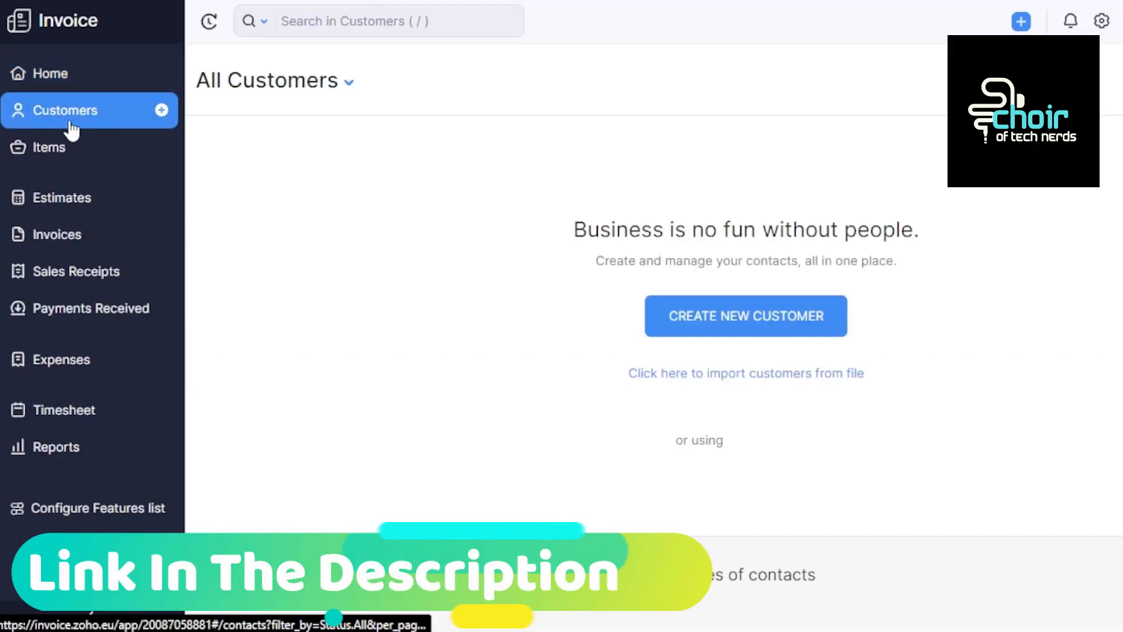
left_click(673, 315)
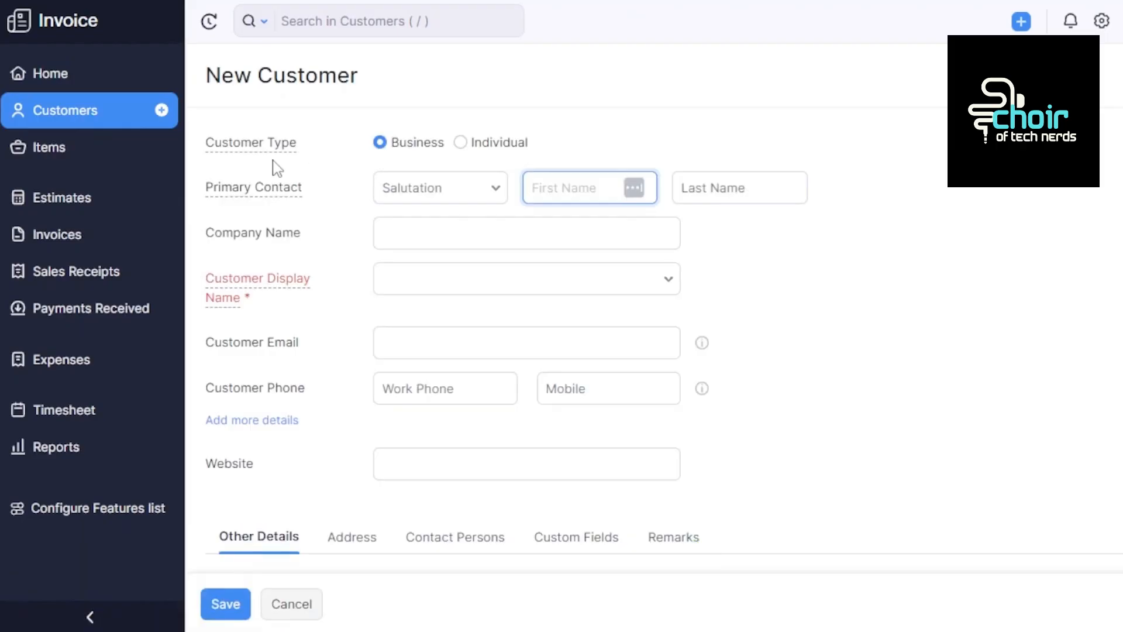
left_click(462, 144)
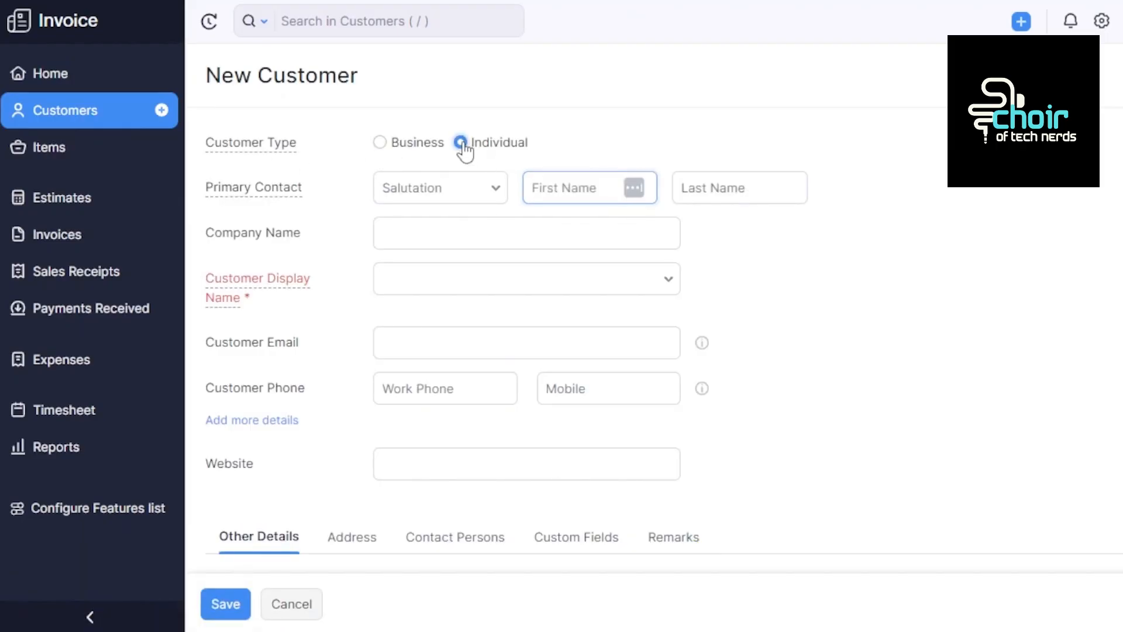
left_click(471, 188)
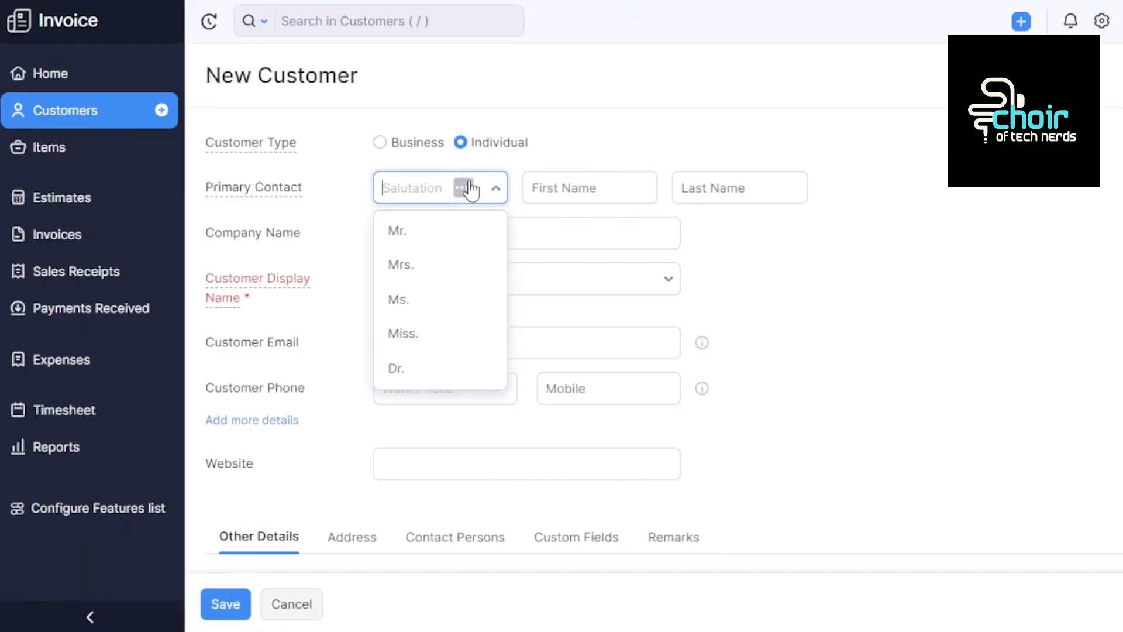
left_click(421, 231)
Enter the customer's name, company Usl, a salutation-plus-full-name display name and the customer's e-mail.
left_click(575, 192)
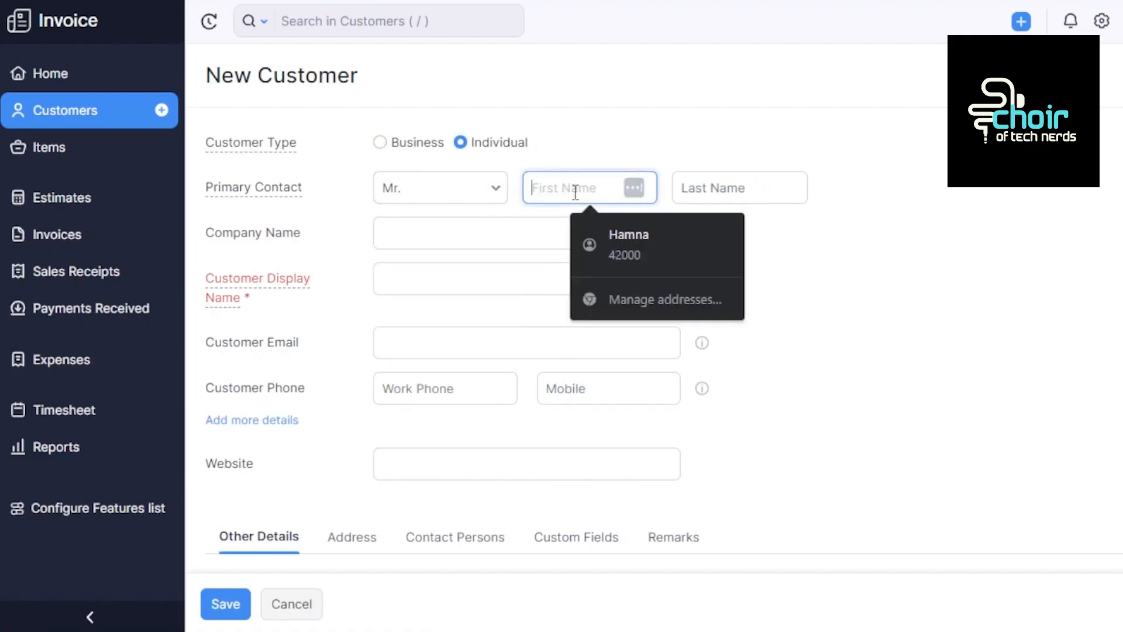
left_click(762, 262)
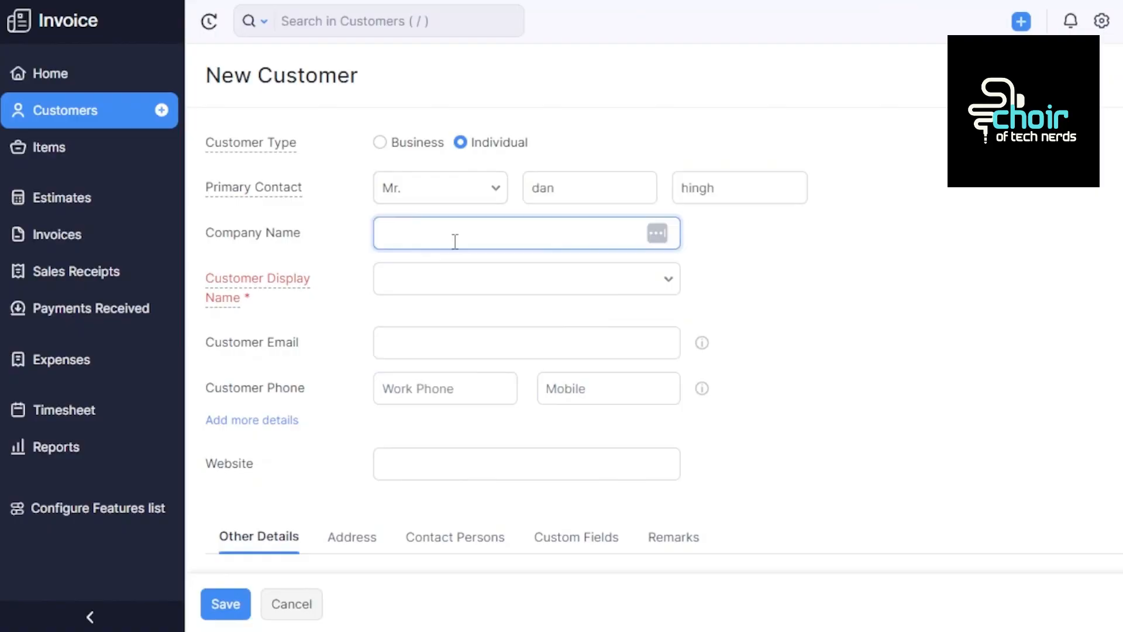
type("Usl")
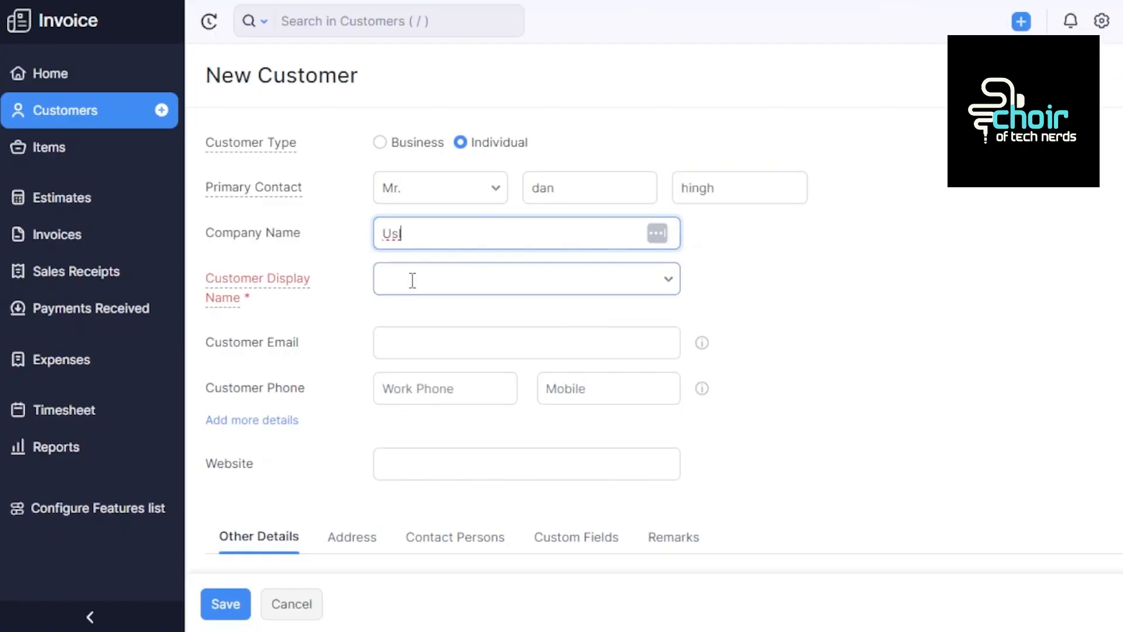
left_click(411, 279)
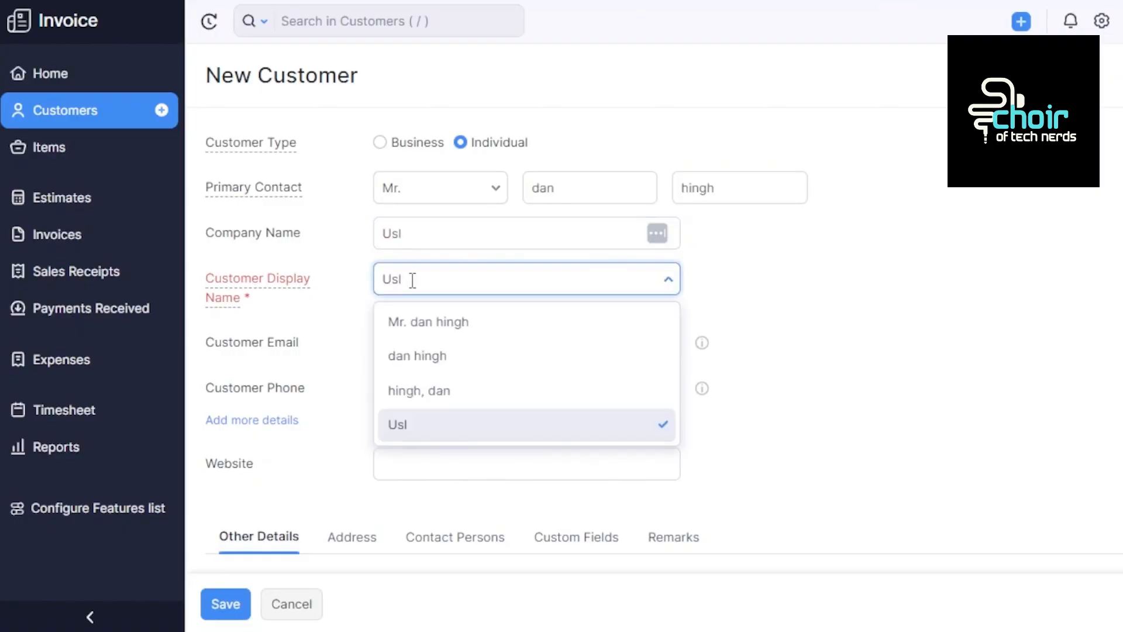
left_click(420, 328)
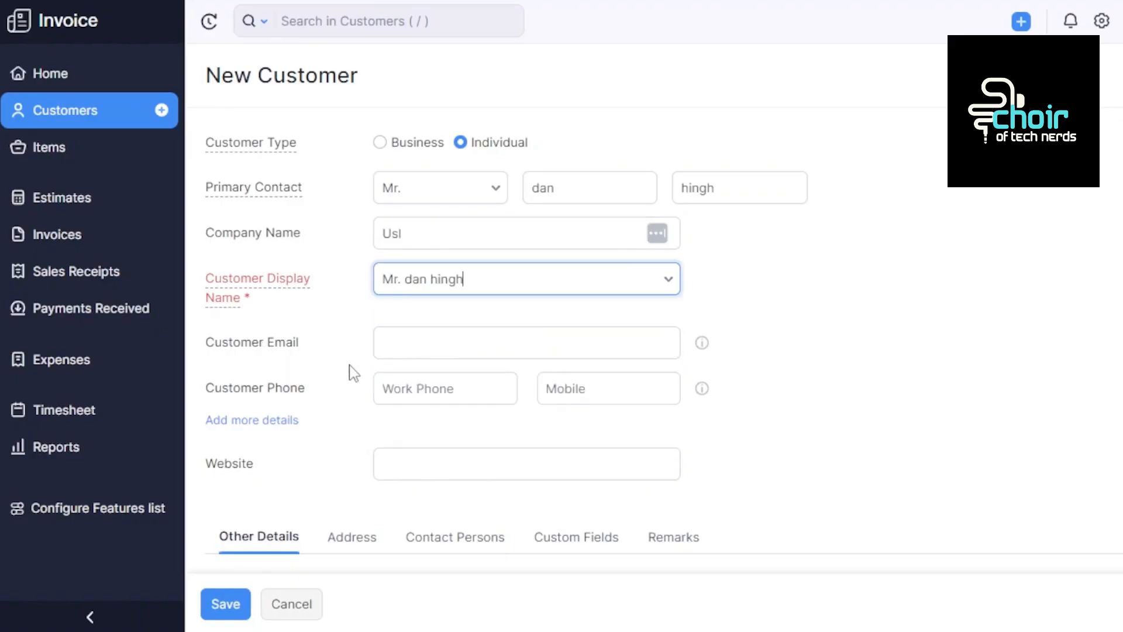
left_click(450, 359)
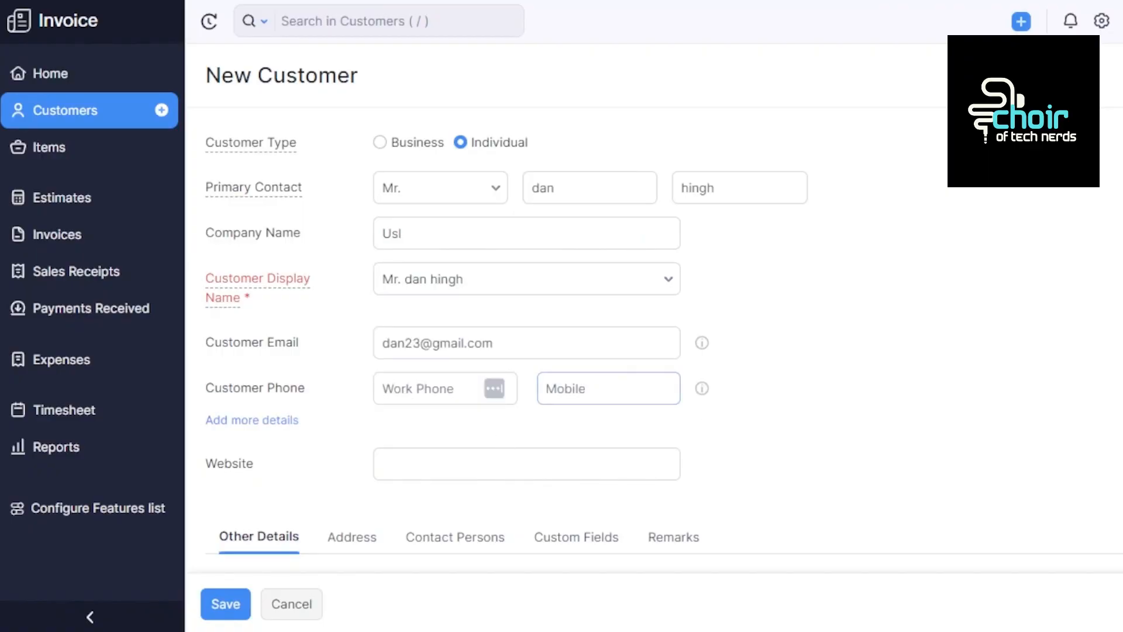
scroll(582, 388, "down", 4)
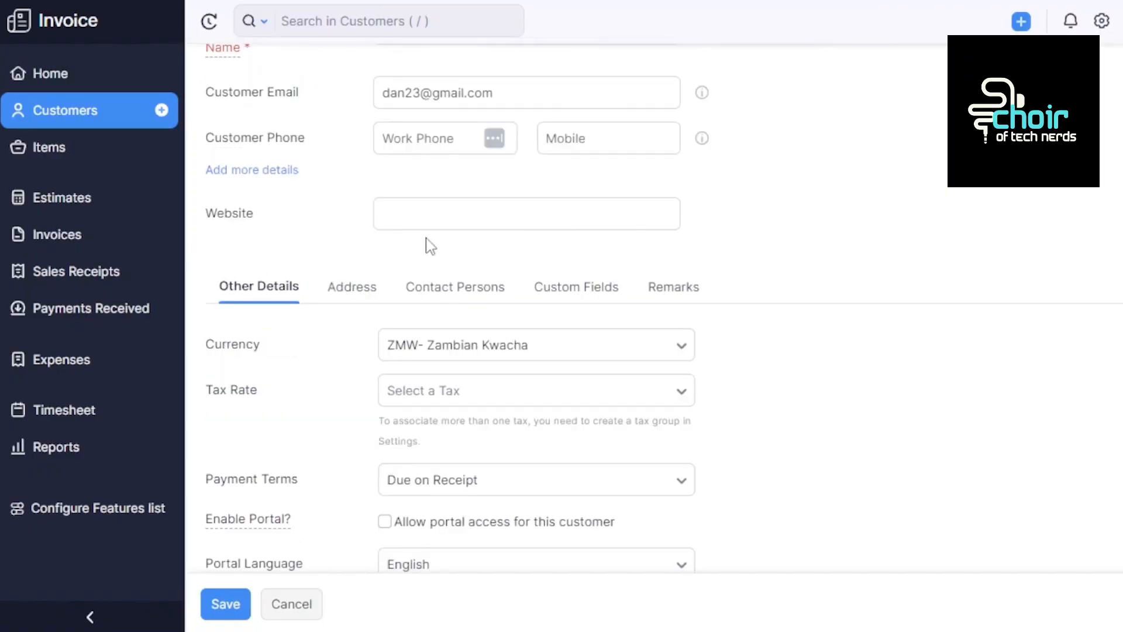
Look over the Address, Contact Persons and Custom Fields sections, then save the customer.
left_click(408, 206)
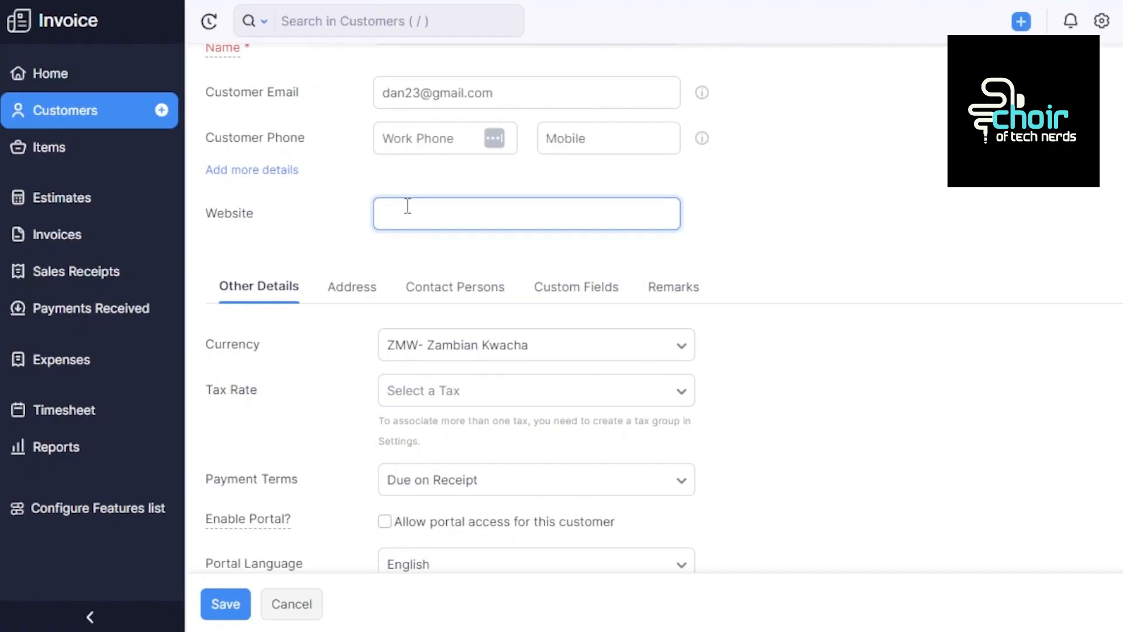
scroll(582, 351, "down", 3)
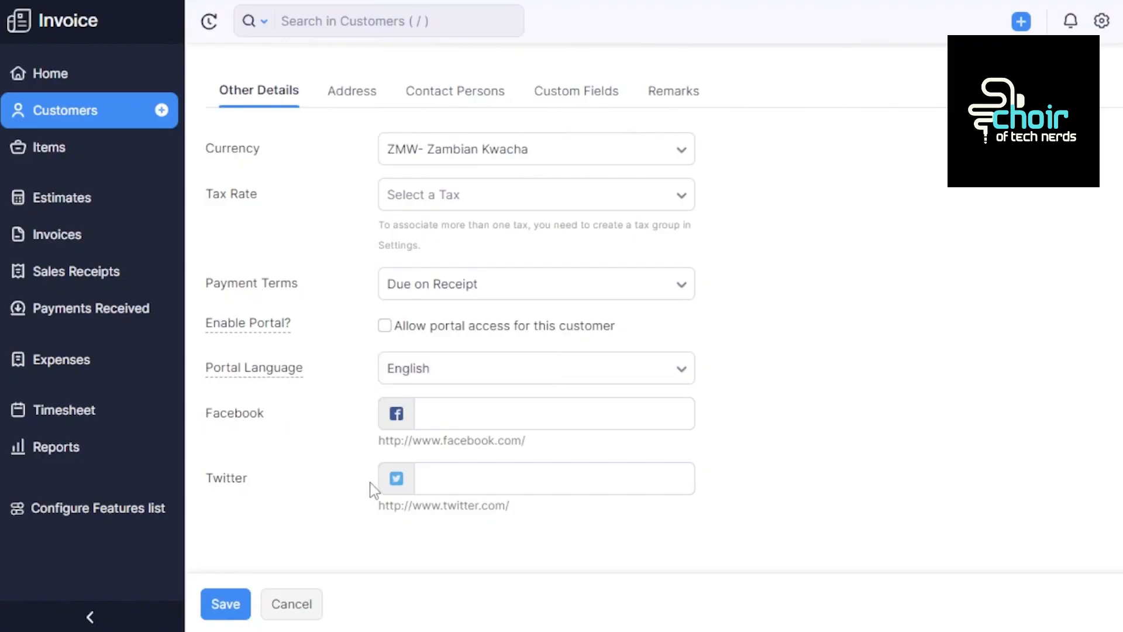
left_click(345, 102)
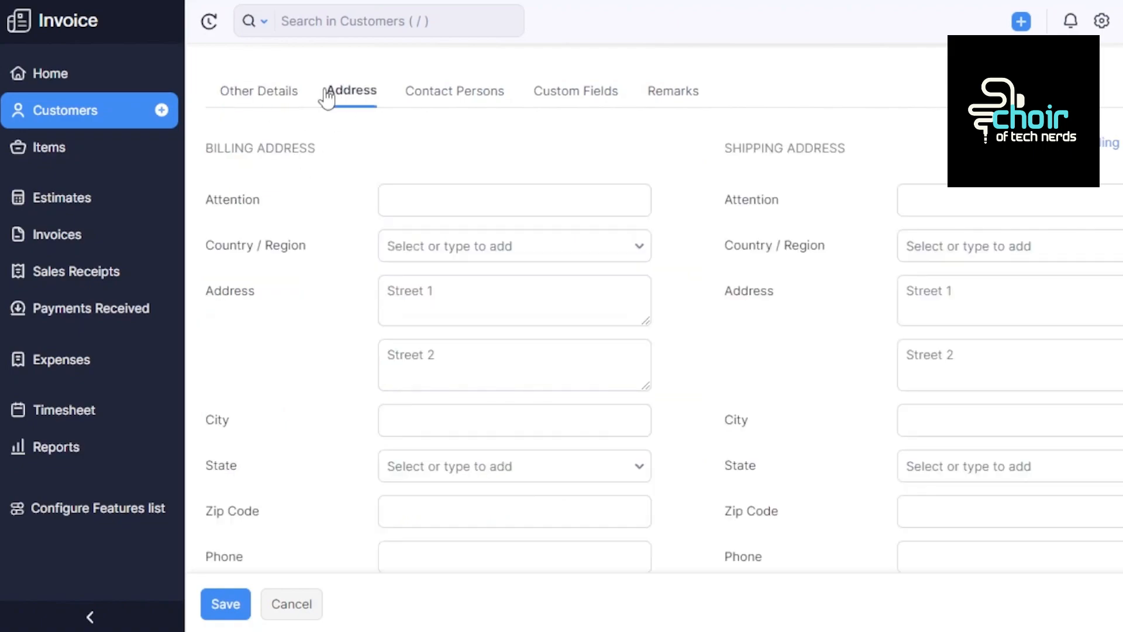
left_click(451, 95)
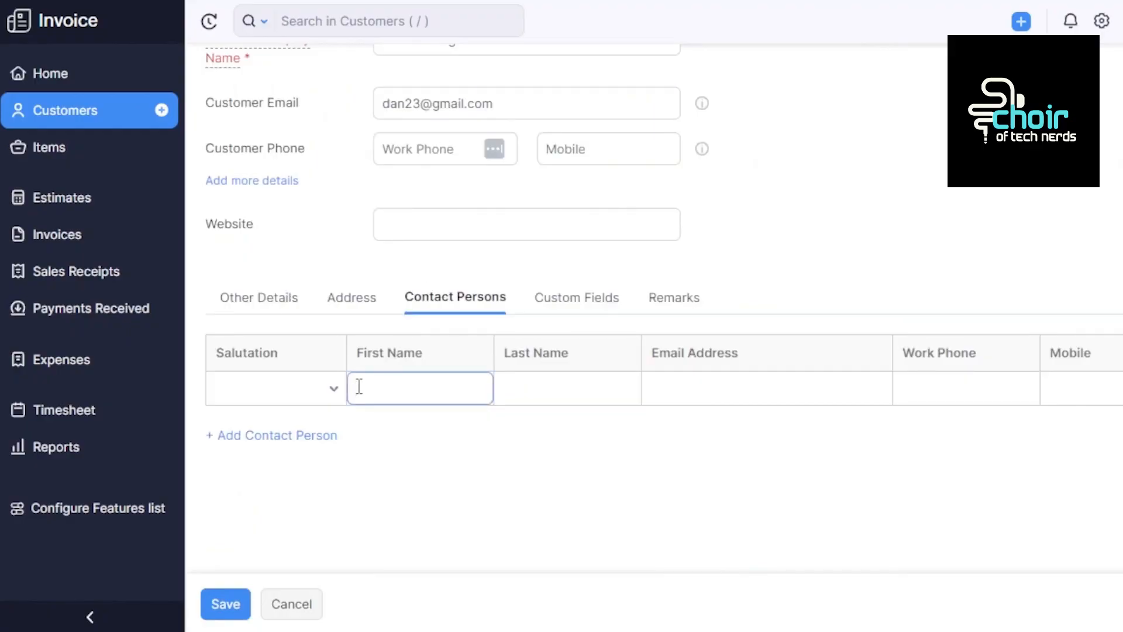
left_click(563, 307)
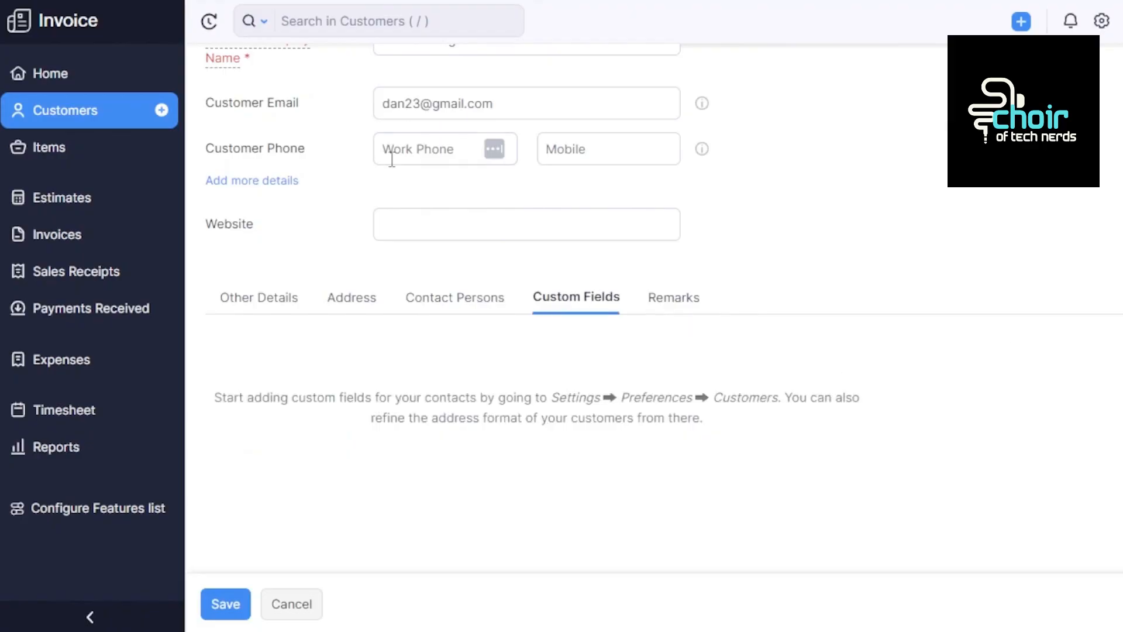
left_click(223, 614)
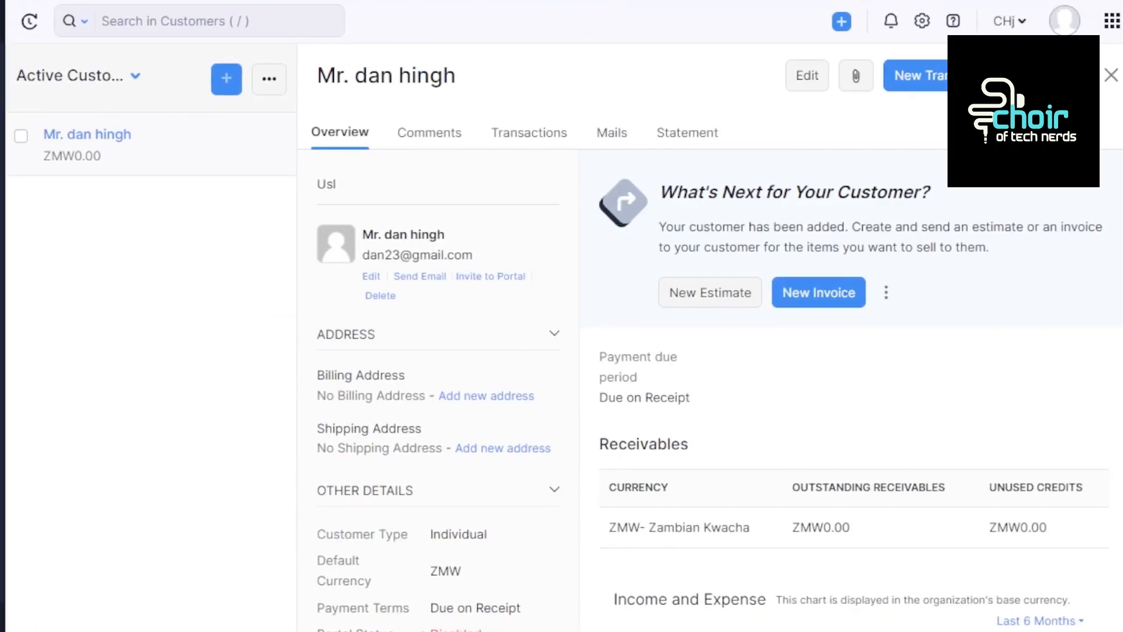
Open the New Transaction dropdown from the customer's overview page.
scroll(635, 615, "down", 5)
scroll(635, 615, "up", 5)
left_click(918, 76)
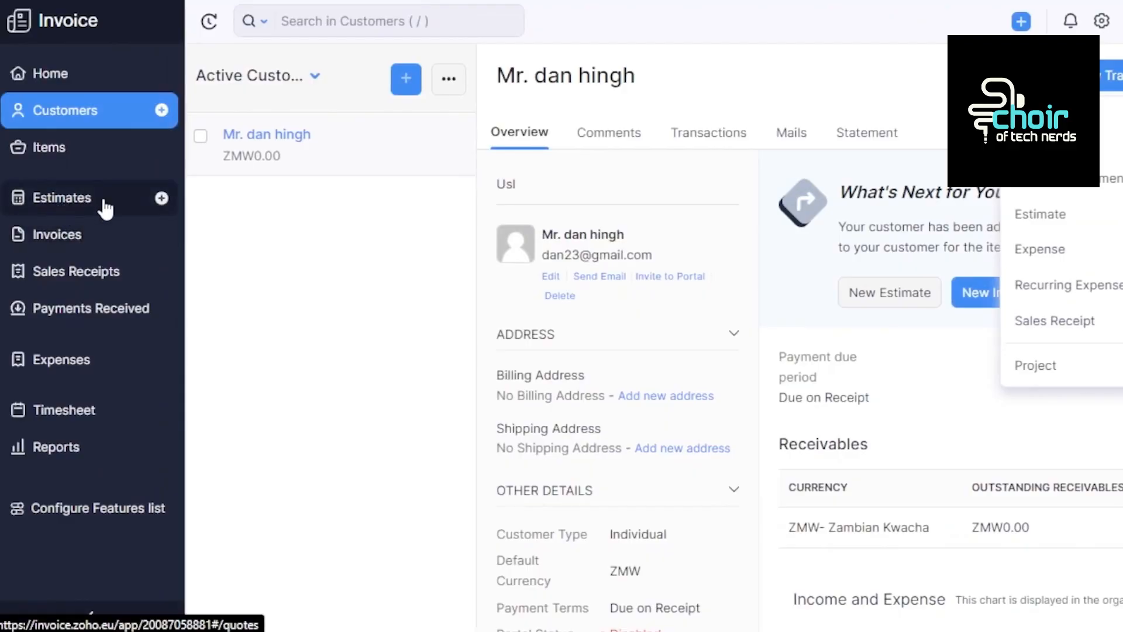
Start a new Service item named 'online service'.
left_click(79, 153)
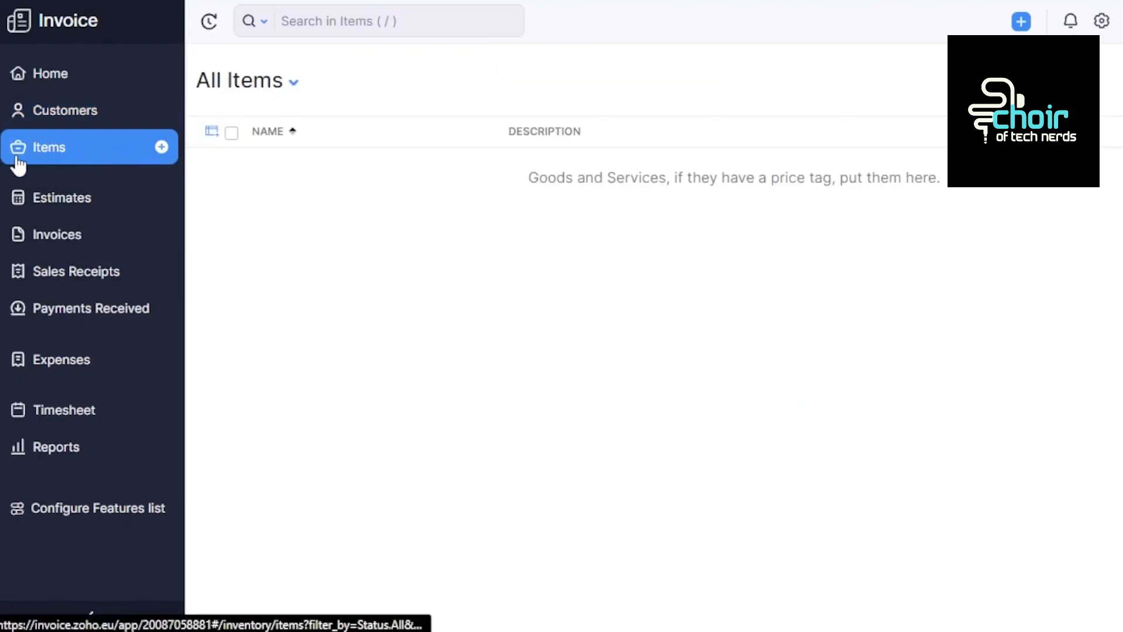
left_click(1025, 81)
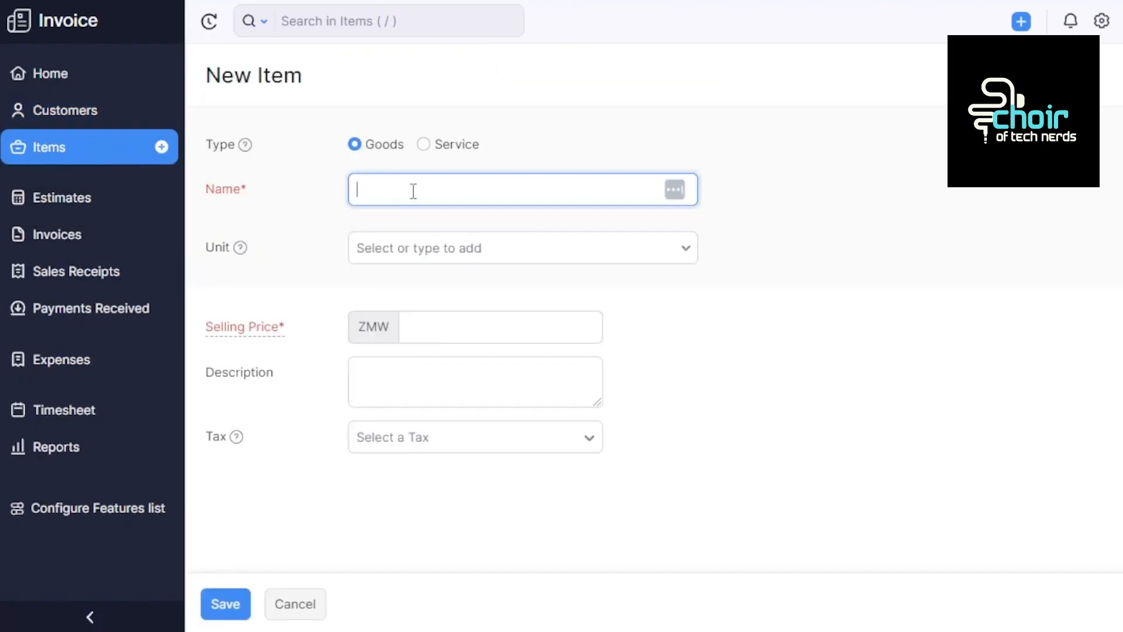
left_click(423, 144)
left_click(411, 183)
type("o")
type("nline service")
left_click(424, 248)
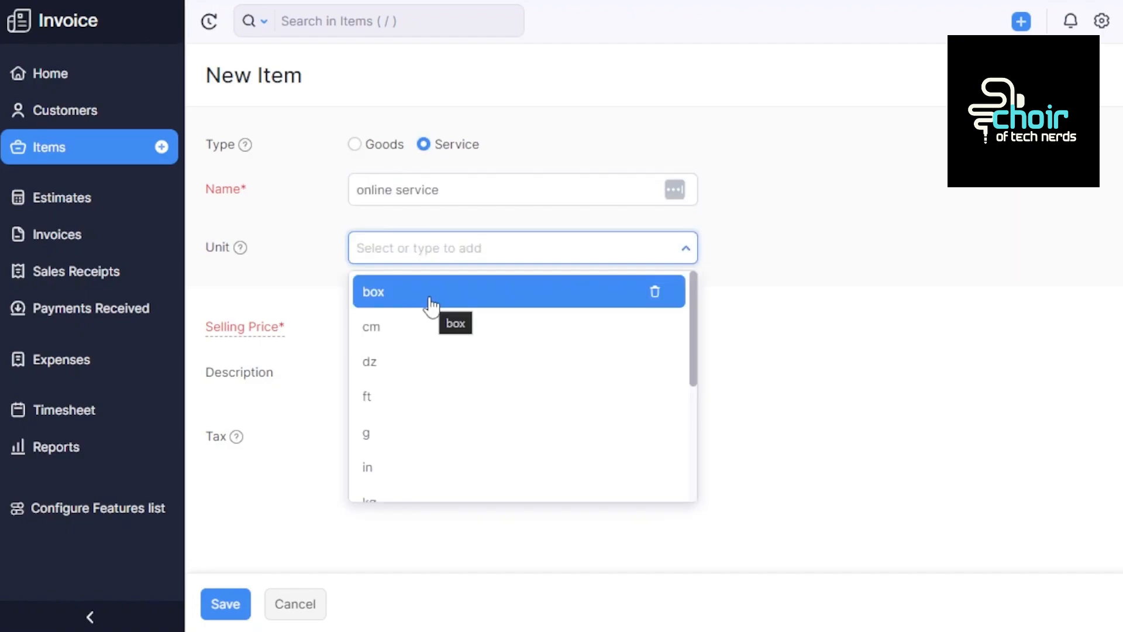
Give the item unit pcs, price 1000 and description 'test', leave tax empty, and save.
left_click(403, 433)
scroll(403, 381, "down", 3)
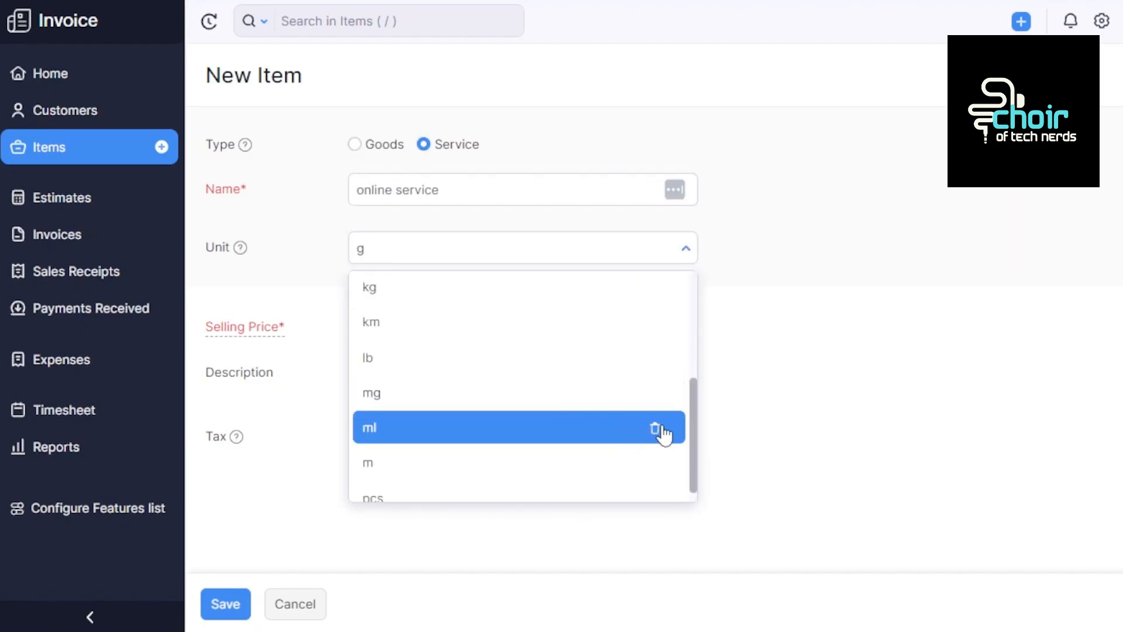
left_click(397, 498)
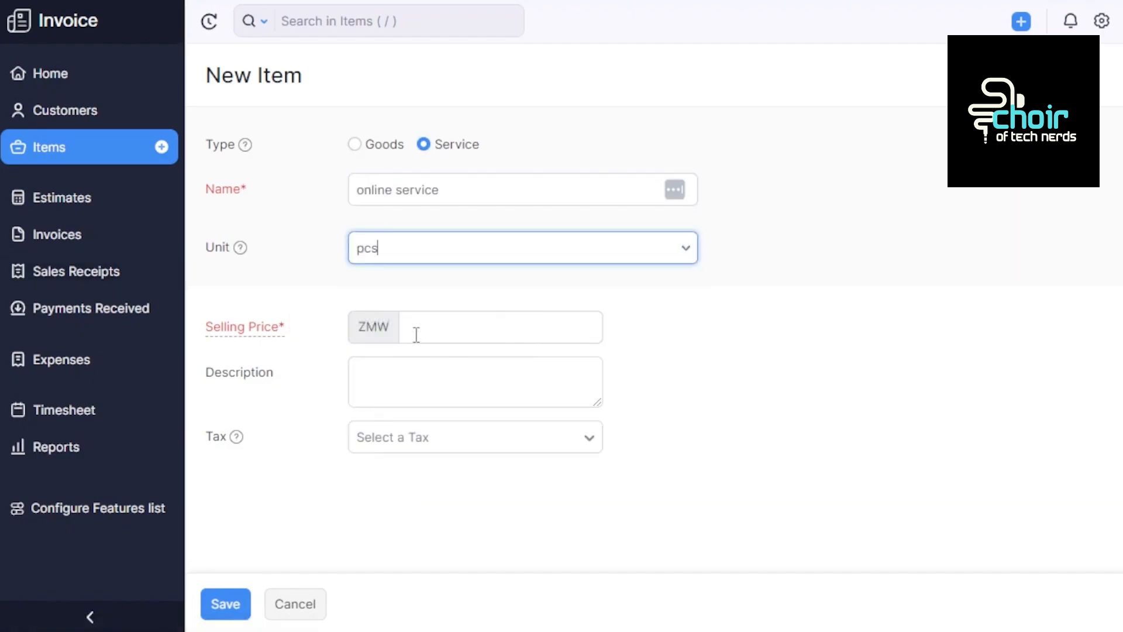
left_click(464, 334)
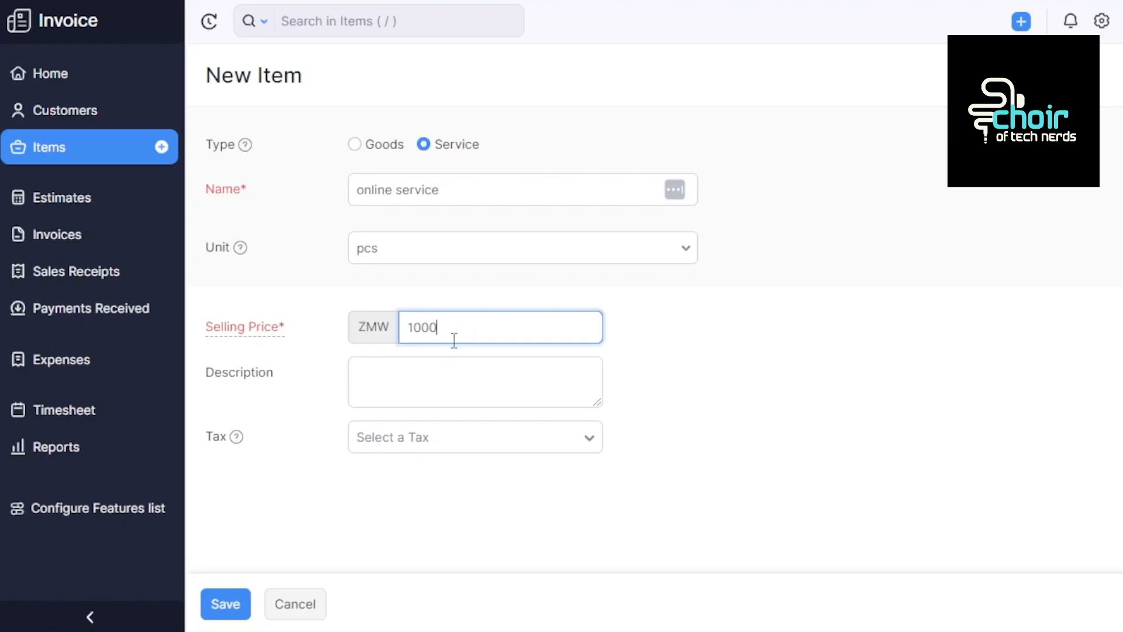
left_click(434, 380)
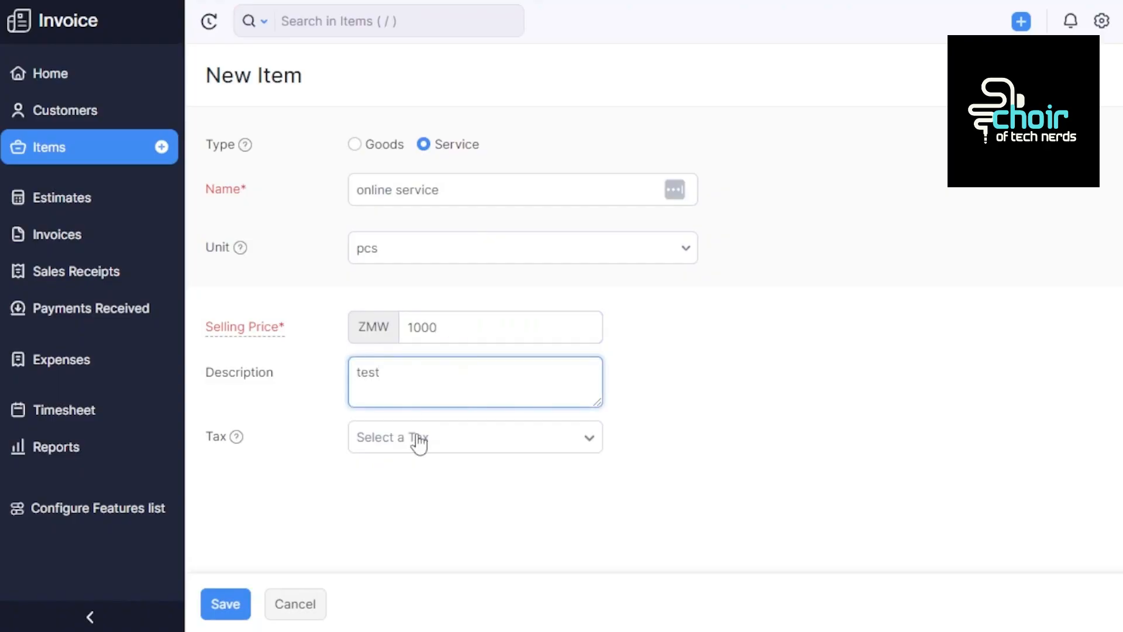
left_click(389, 448)
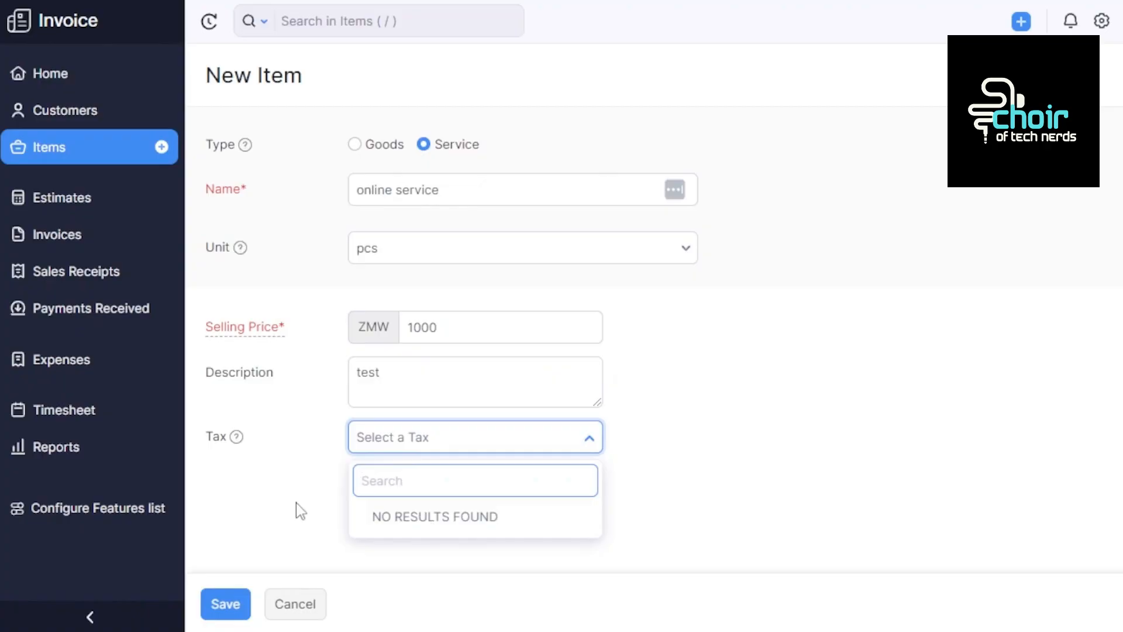
left_click(226, 606)
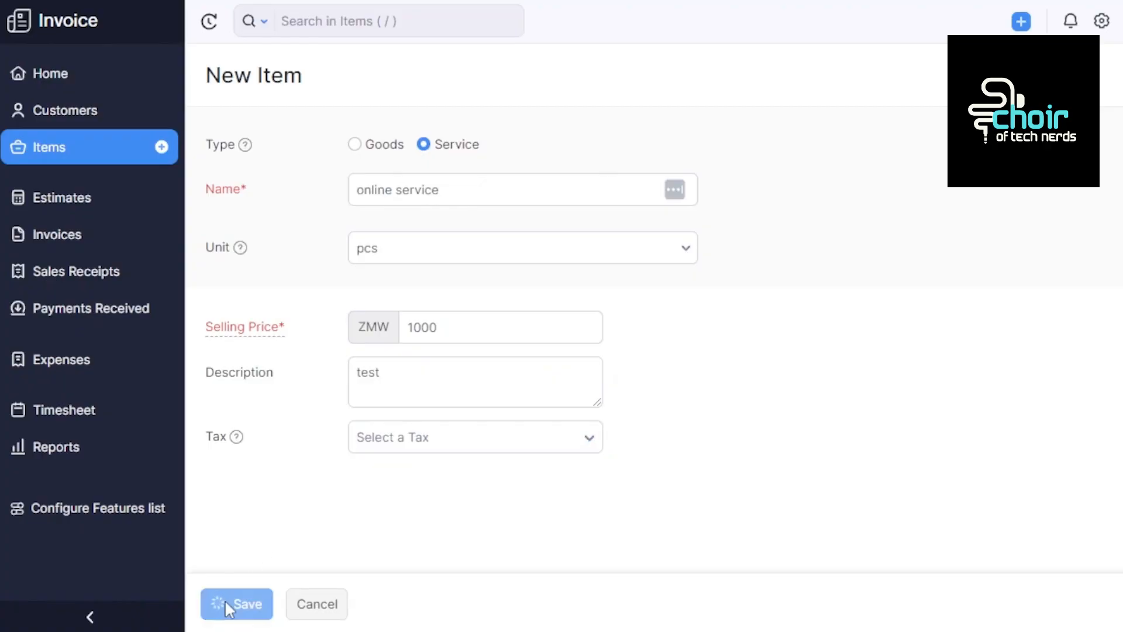
Start a new invoice billed to the existing customer.
left_click(69, 244)
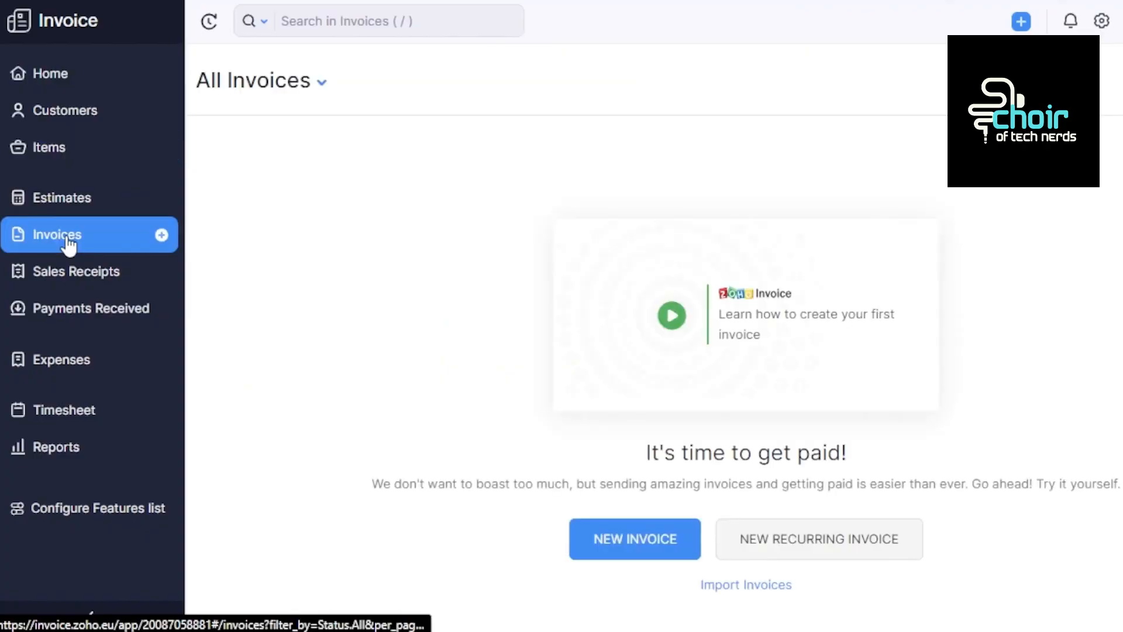
left_click(642, 548)
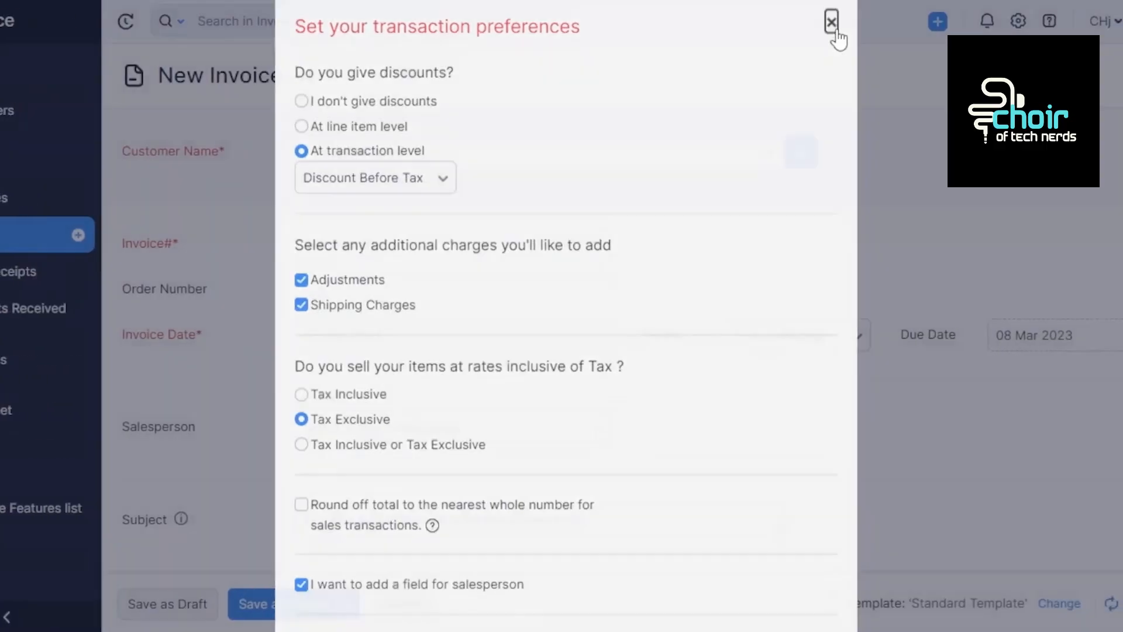
left_click(912, 27)
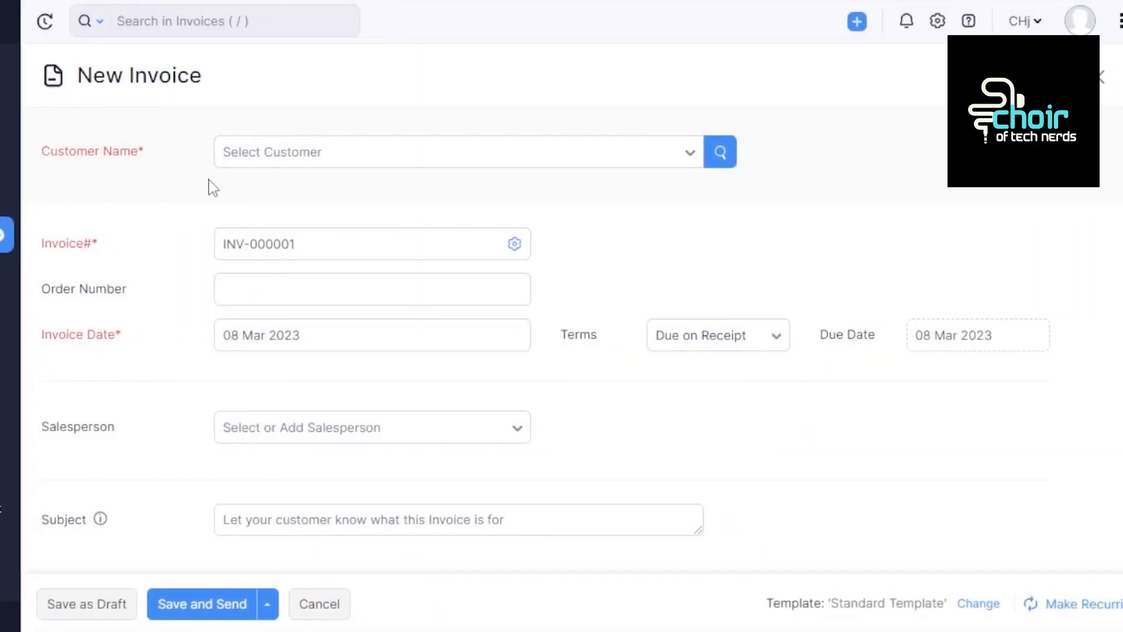
left_click(677, 155)
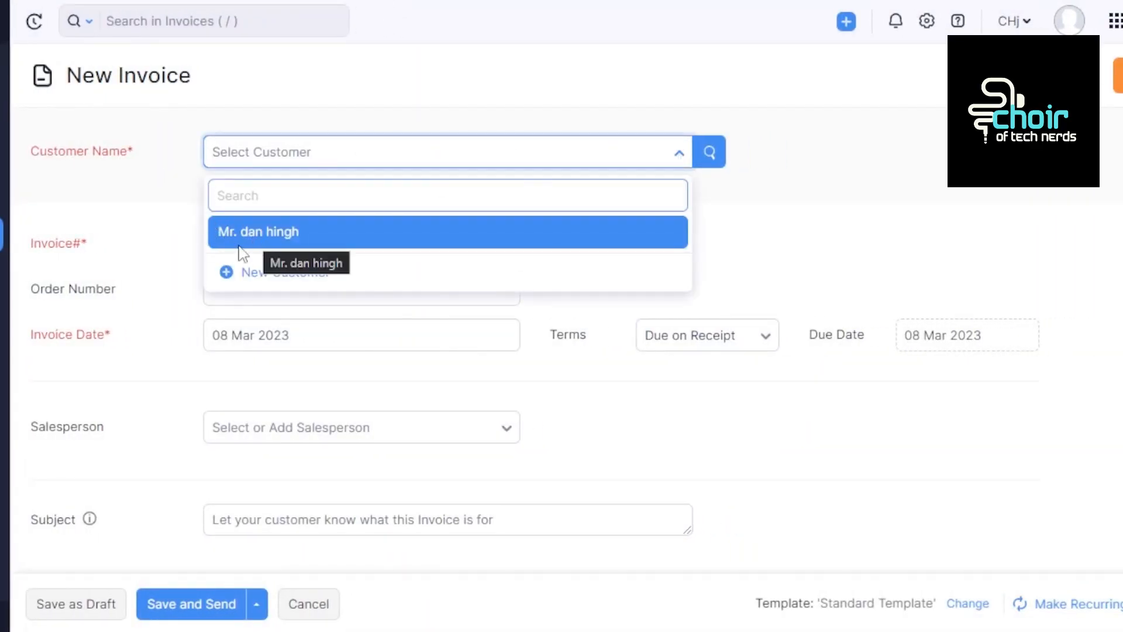
left_click(241, 241)
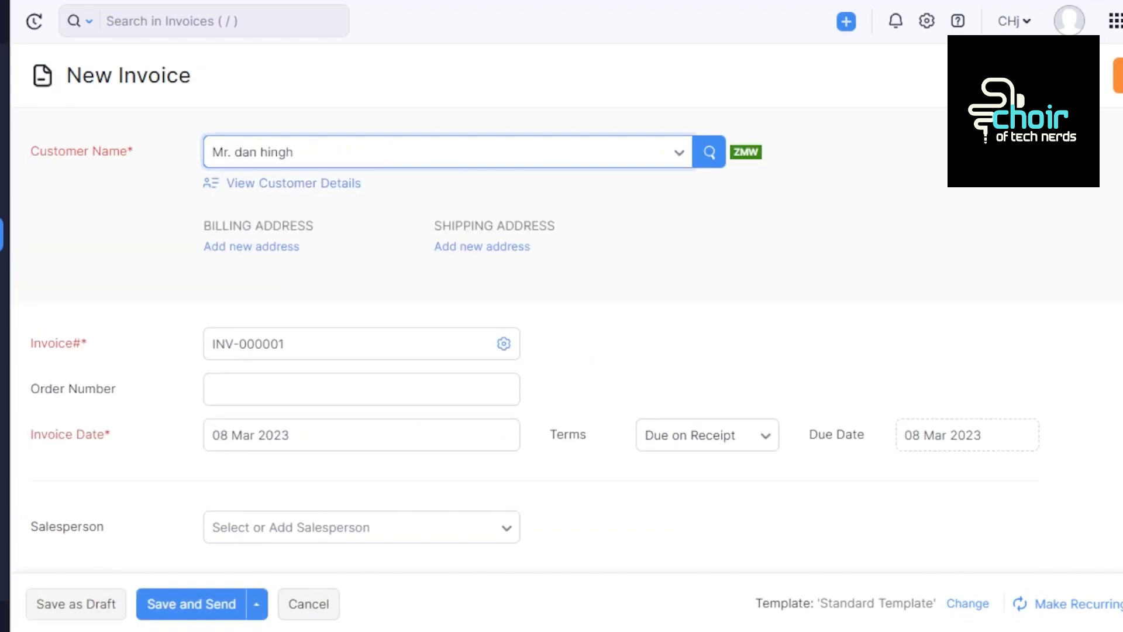
Enter order number 1099 on INV-000001, keeping the invoice date 08 Mar 2023.
scroll(394, 115, "down", 4)
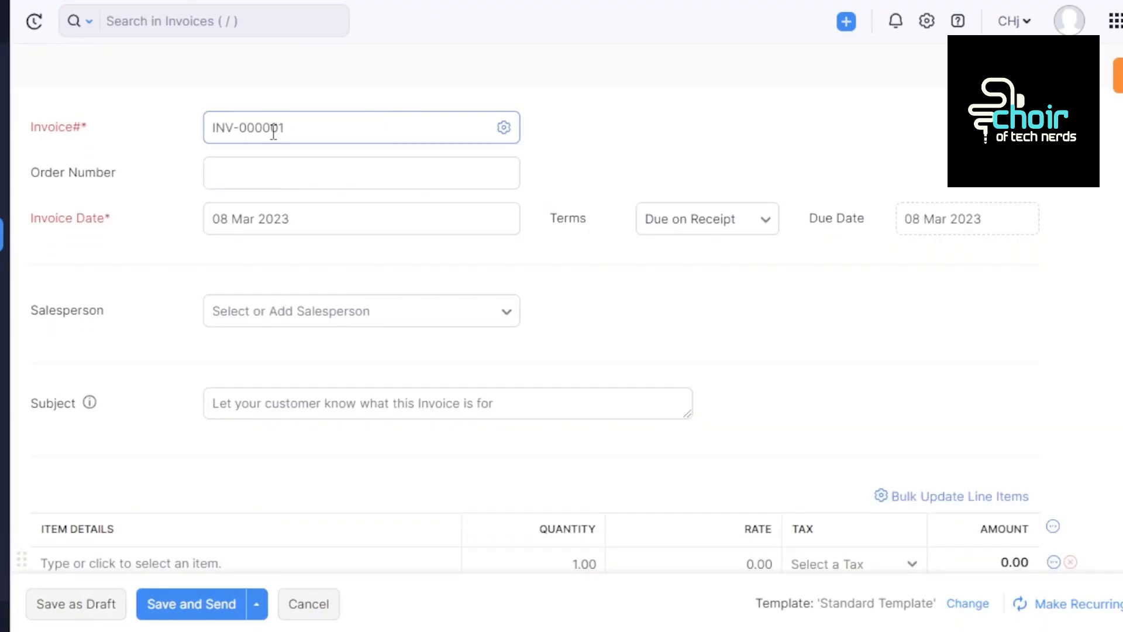
left_click_drag(286, 126, 202, 129)
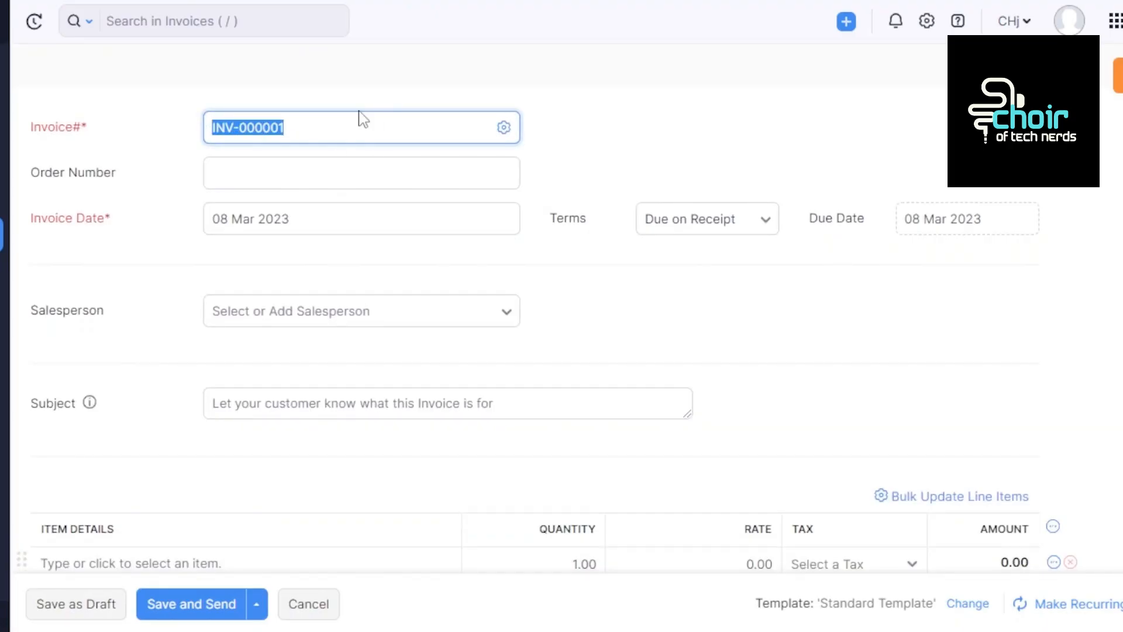
left_click(291, 130)
left_click(282, 185)
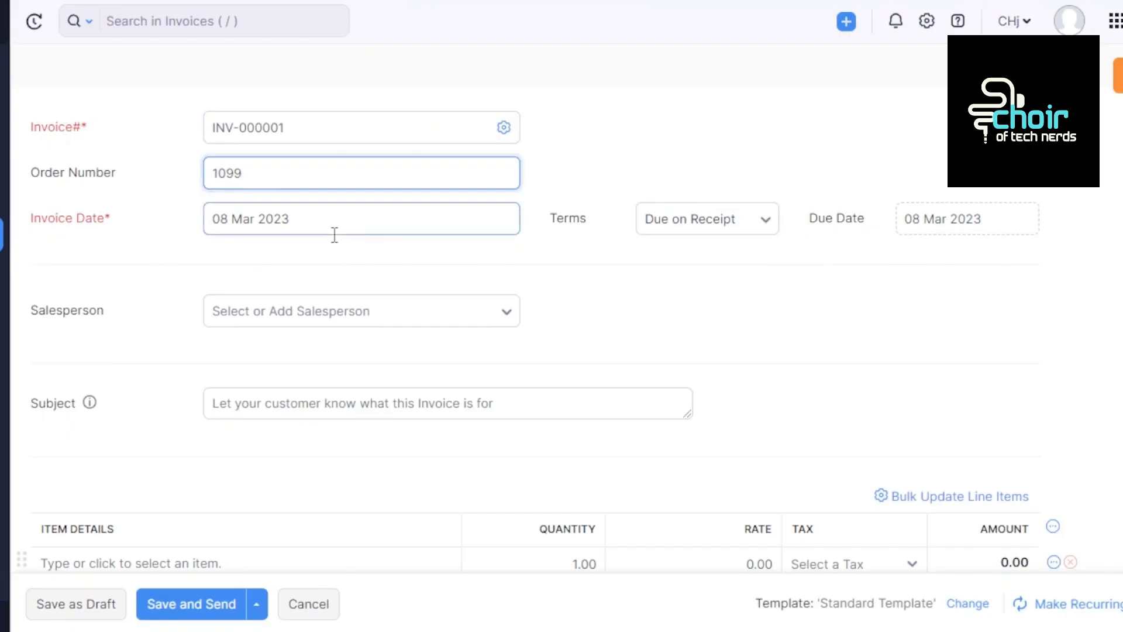
left_click(347, 231)
left_click(330, 367)
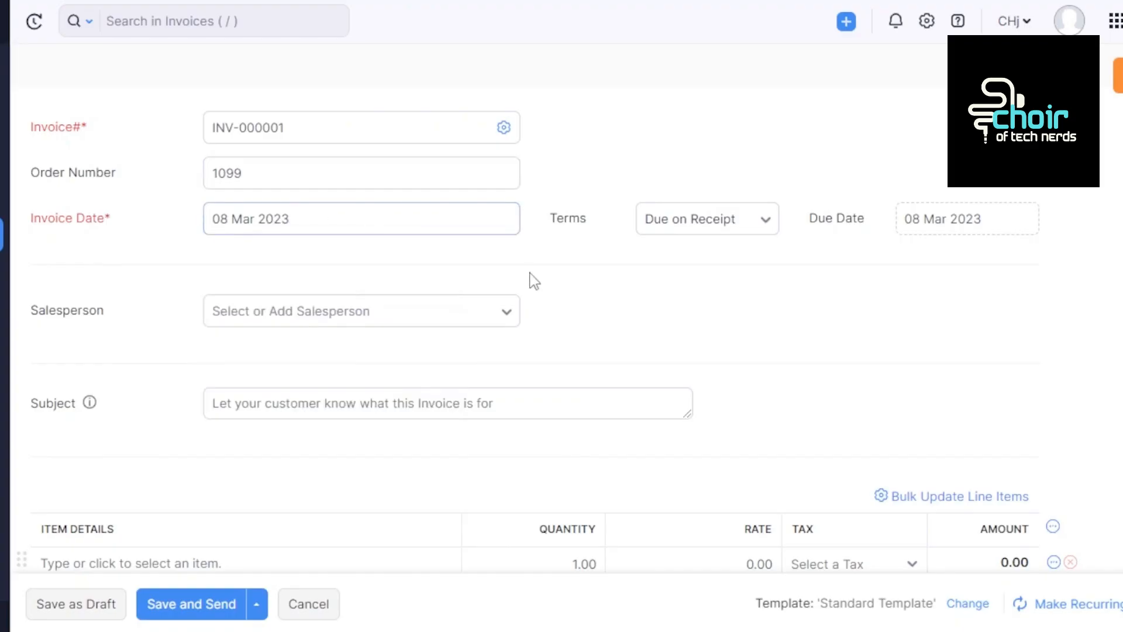
Set the payment terms to Due end of the month, leaving salesperson empty.
left_click(697, 227)
scroll(688, 310, "up", 1)
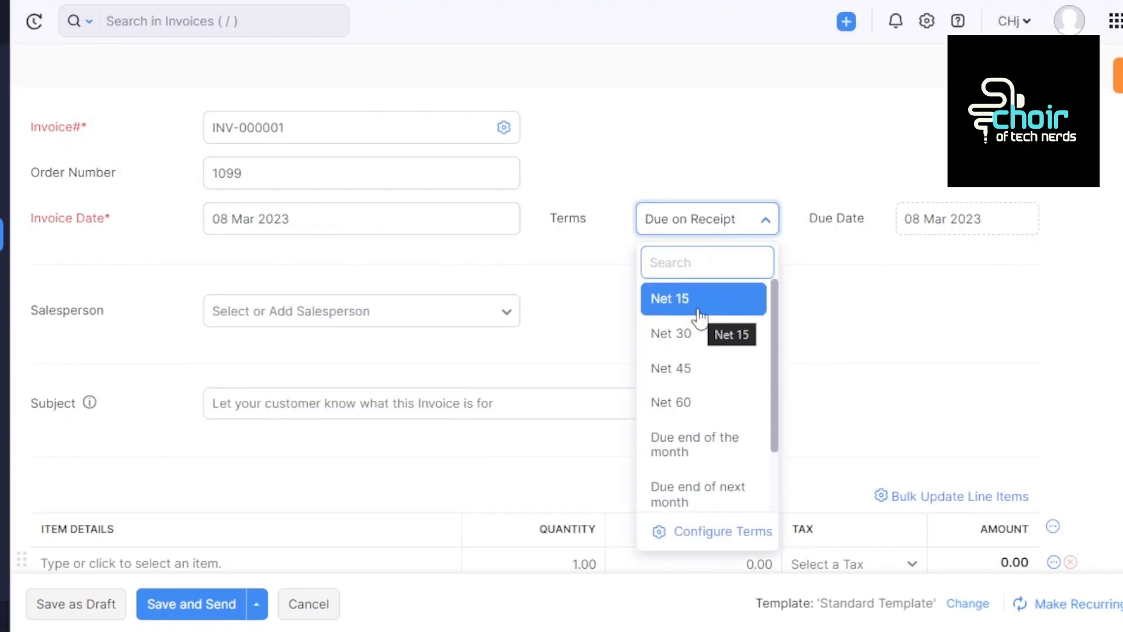
left_click(691, 458)
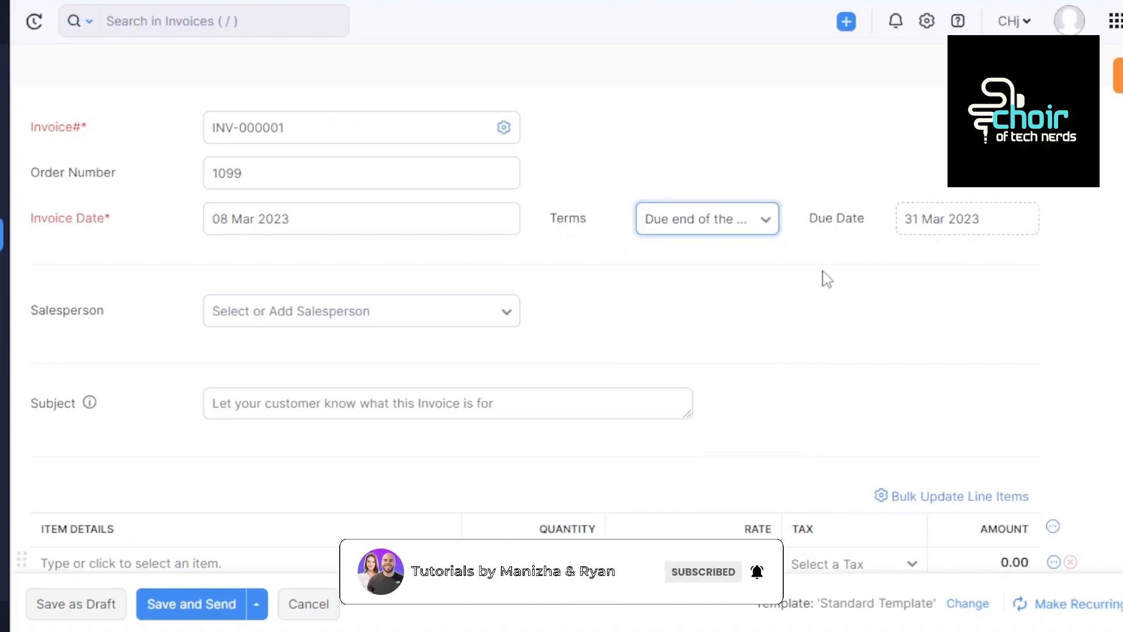
left_click(356, 332)
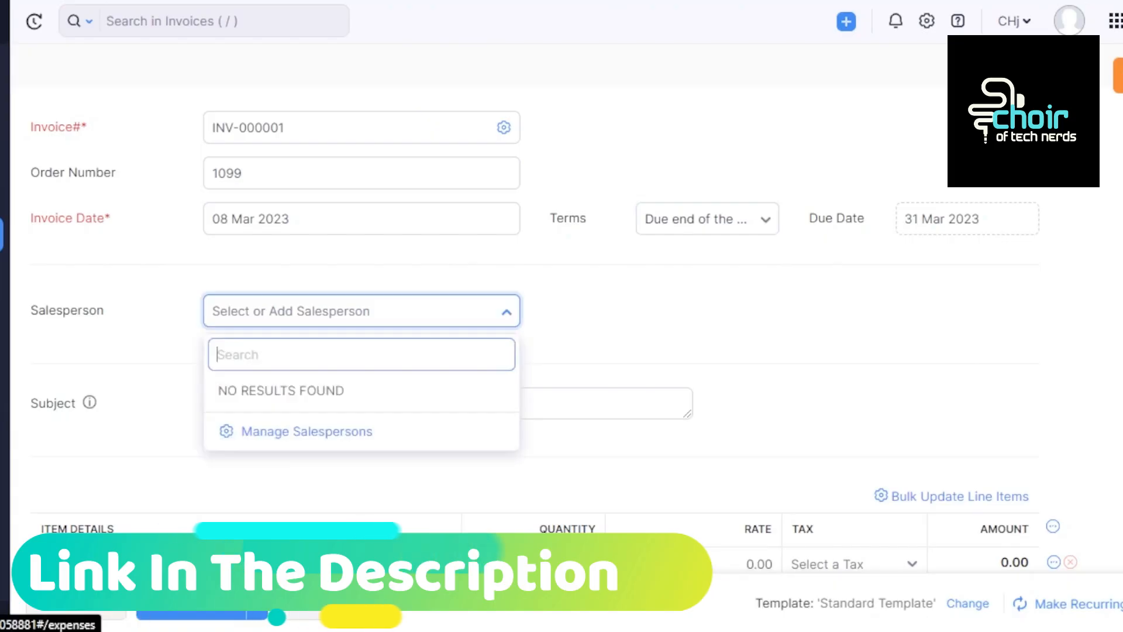
left_click(700, 374)
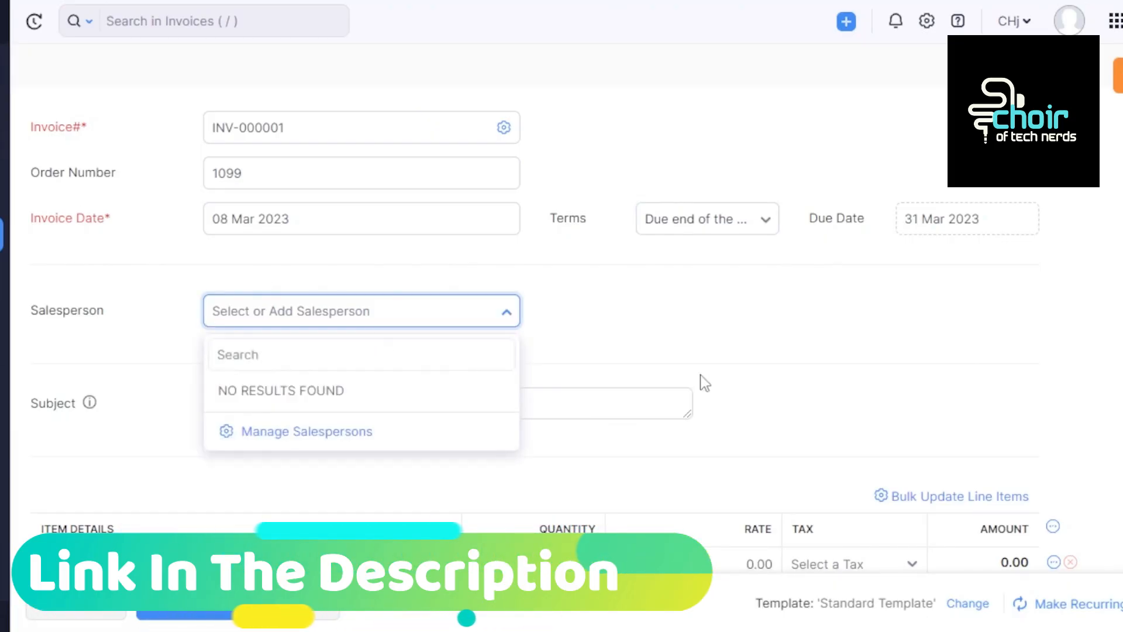
scroll(700, 375, "up", 3)
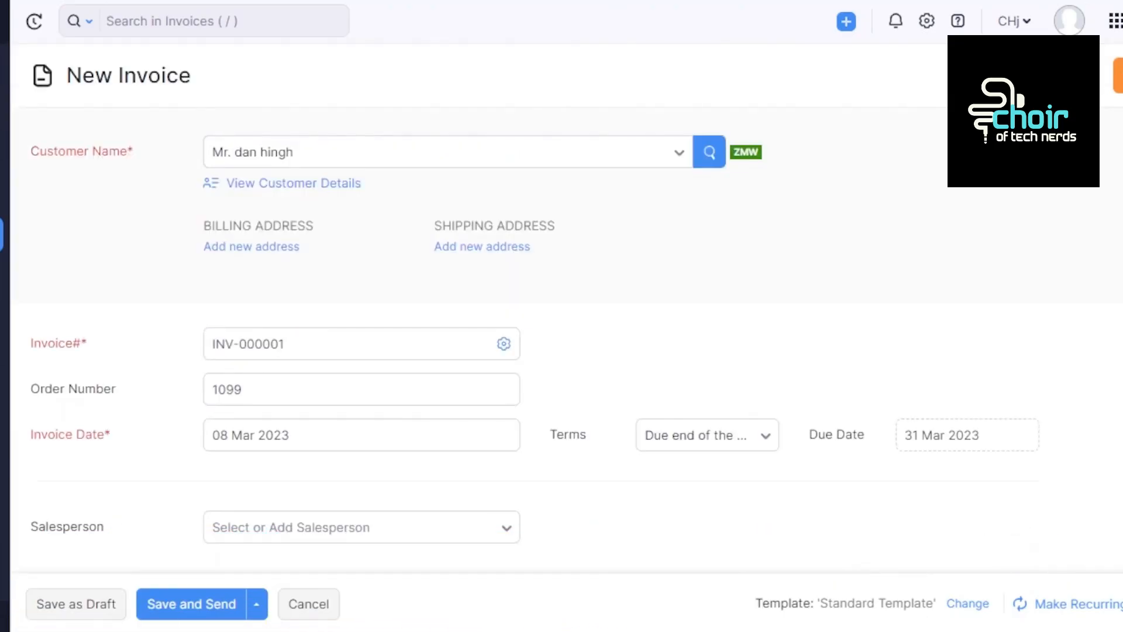
scroll(701, 374, "down", 8)
scroll(562, 308, "up", 8)
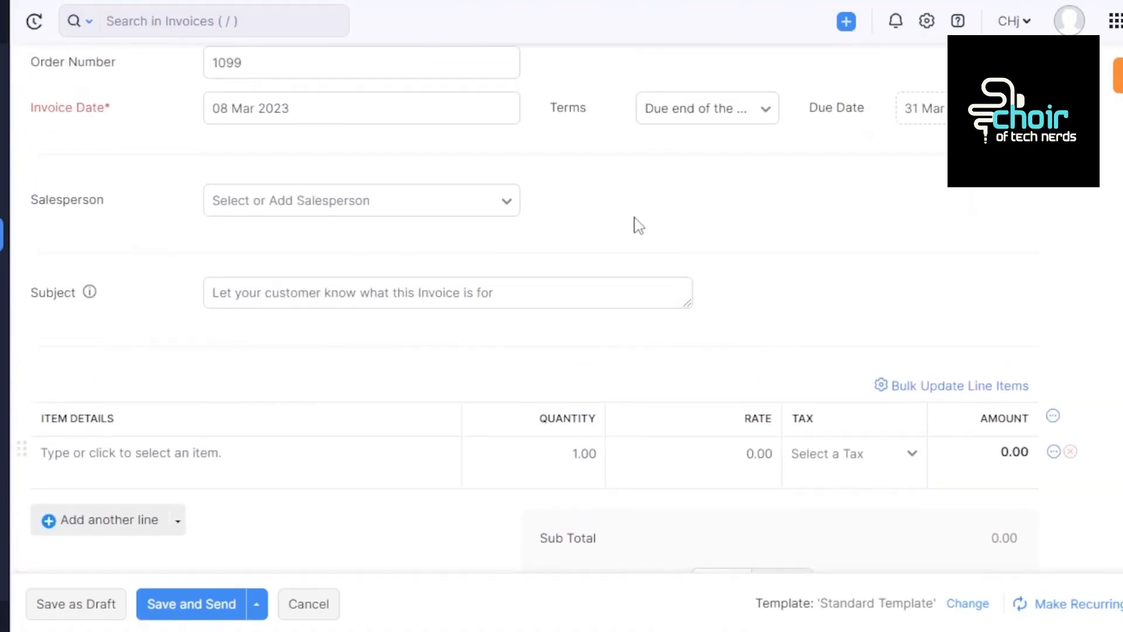
Enter 'new invoice' as the invoice subject.
left_click(348, 294)
type("n")
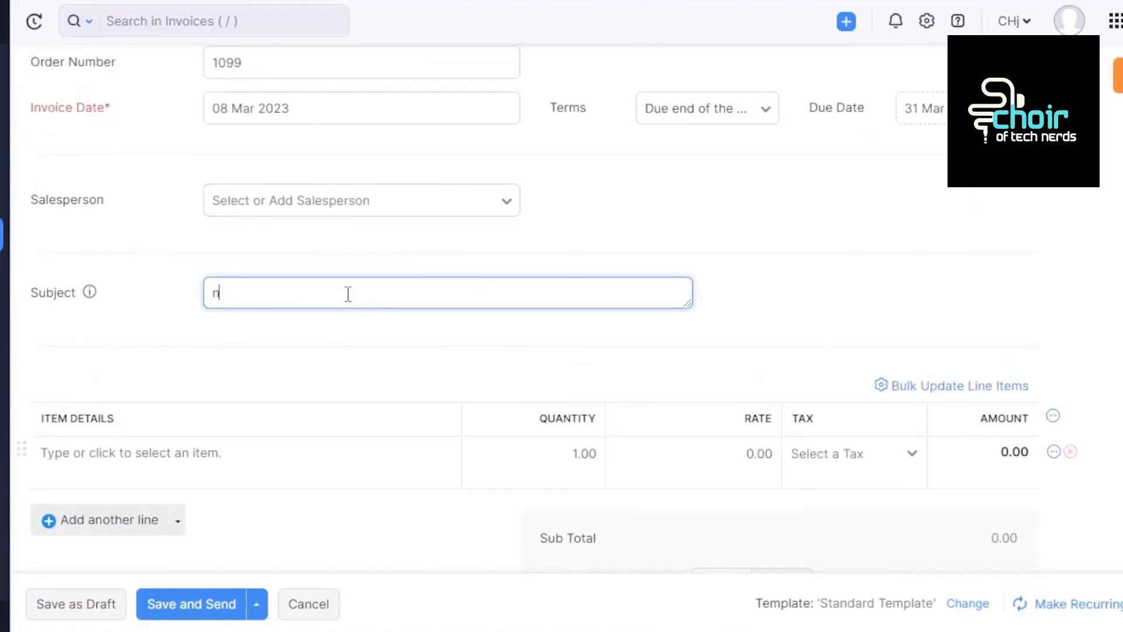
type("ew invoice")
scroll(562, 316, "down", 3)
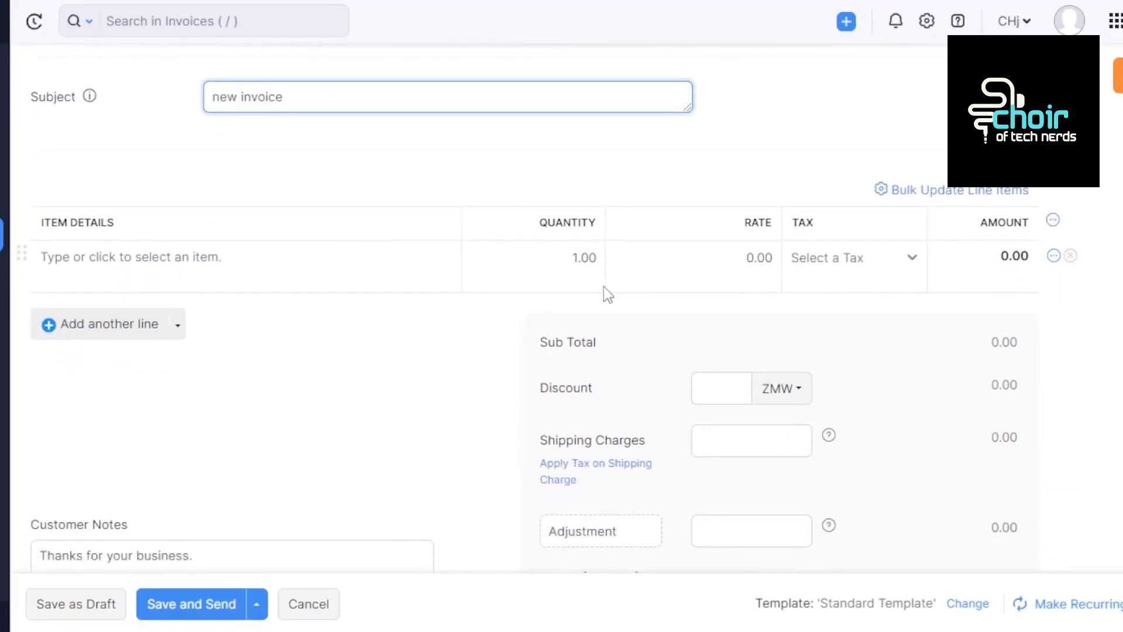
left_click(288, 243)
Add online service as the line item with quantity 2, making the total 2,000.00.
left_click(205, 256)
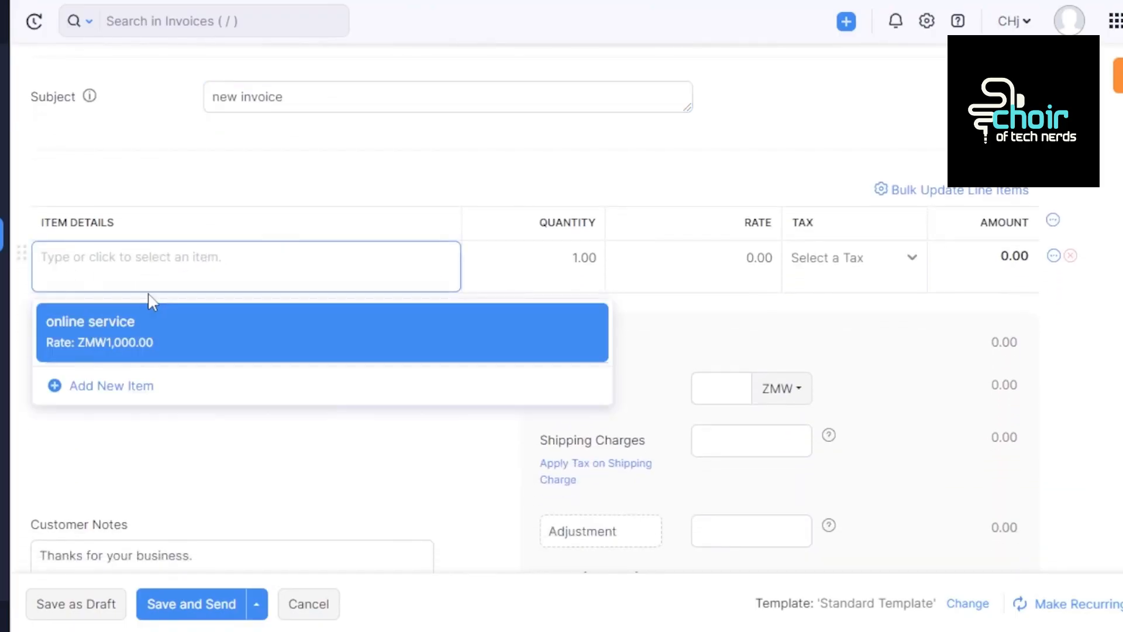
left_click(90, 349)
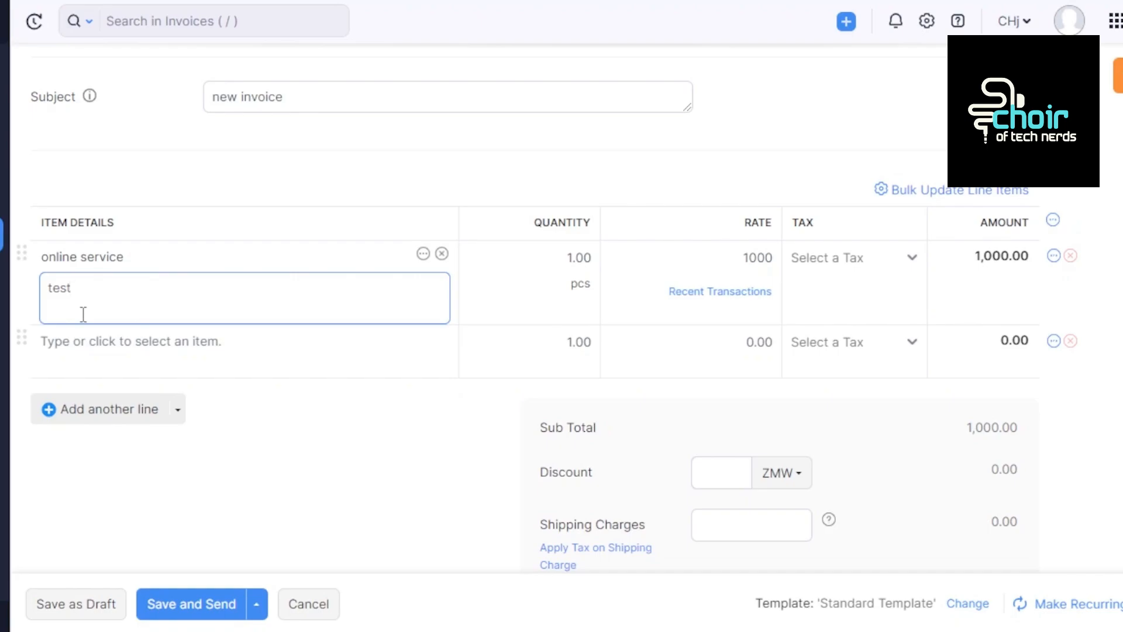
left_click(571, 257)
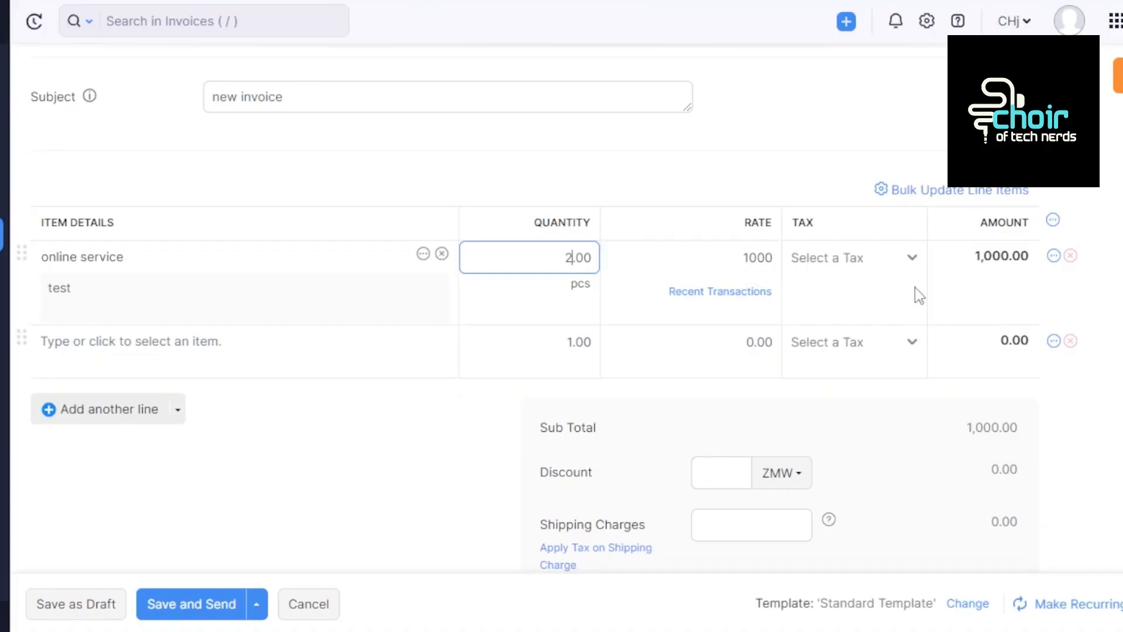
left_click(445, 419)
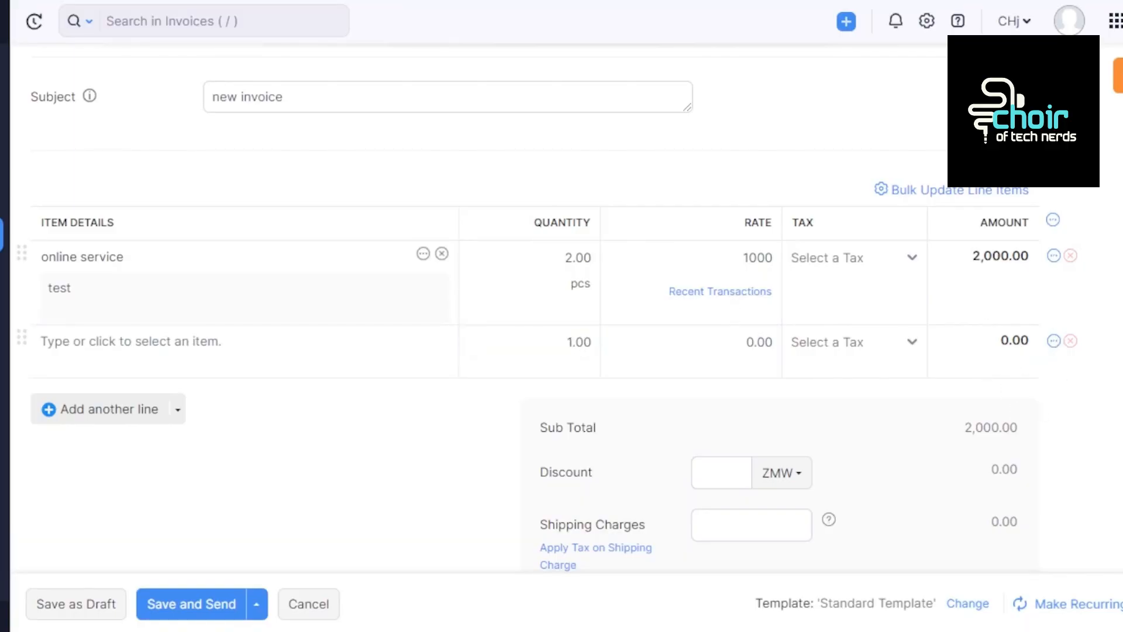
scroll(773, 253, "down", 3)
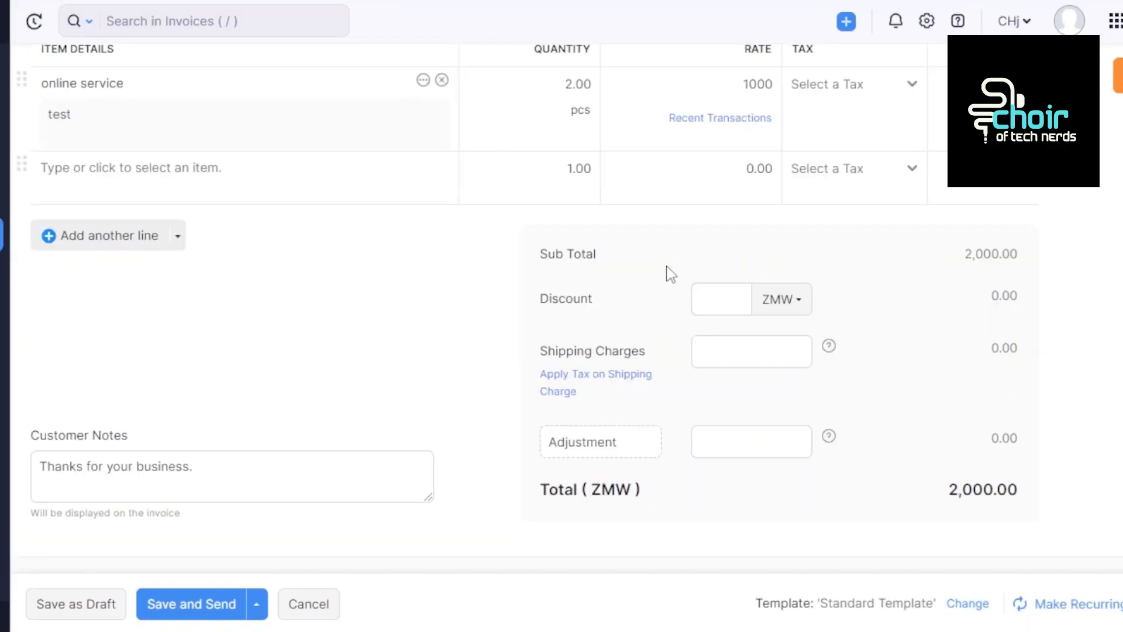
left_click(719, 302)
Check the 2,000.00 total and terms, then save INV-000001 as a draft.
left_click_drag(948, 493, 1003, 491)
left_click(1040, 490)
scroll(803, 331, "down", 5)
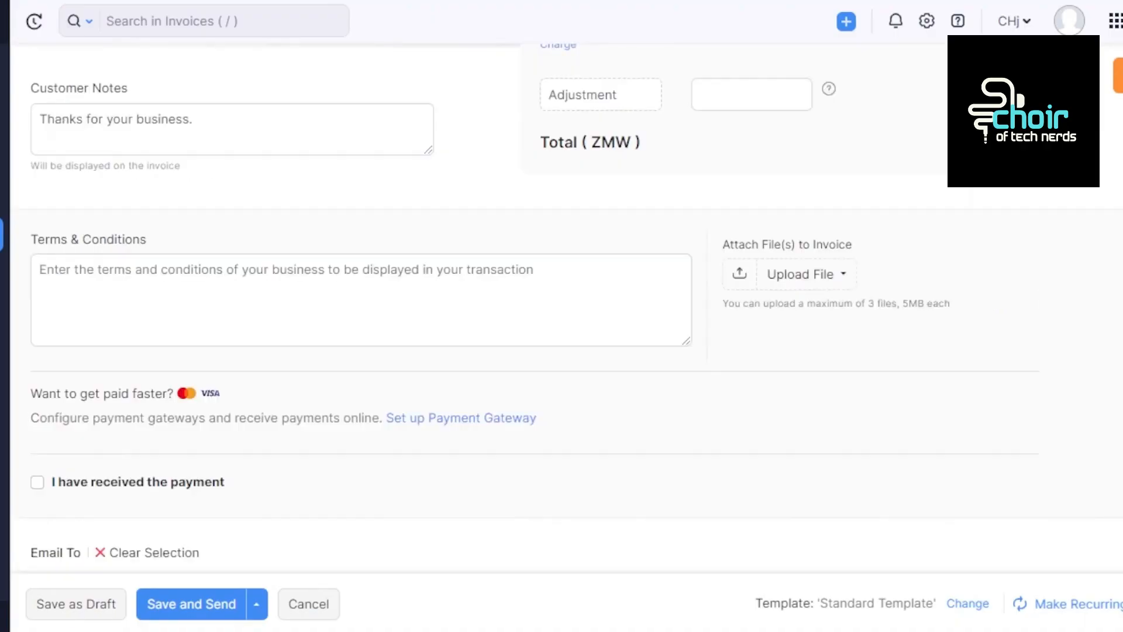
scroll(802, 331, "up", 4)
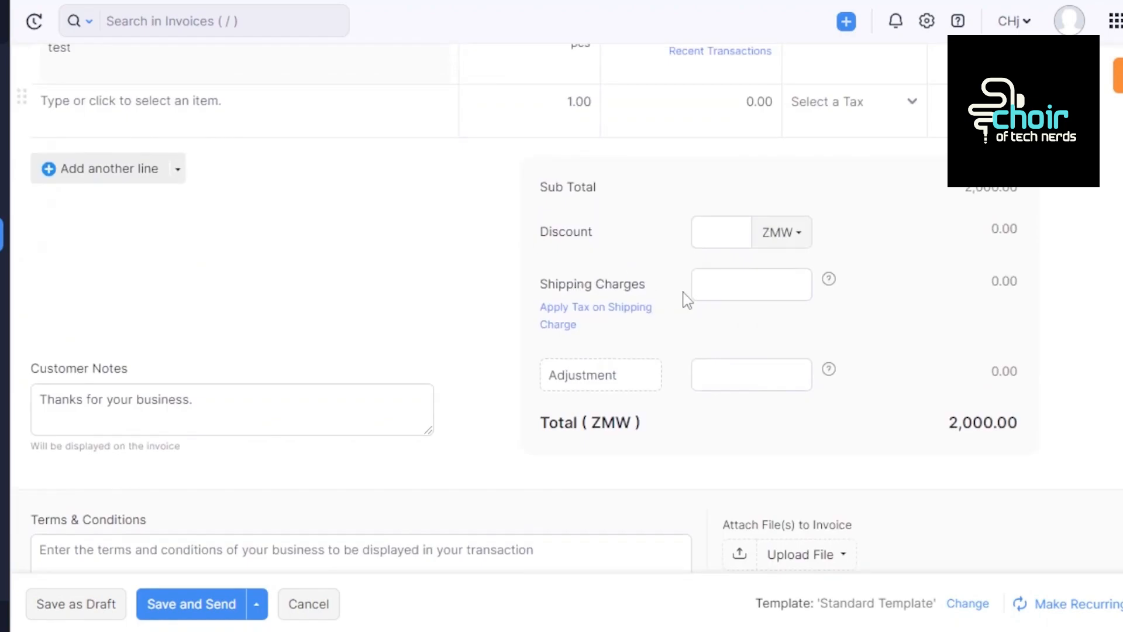
scroll(679, 286, "down", 7)
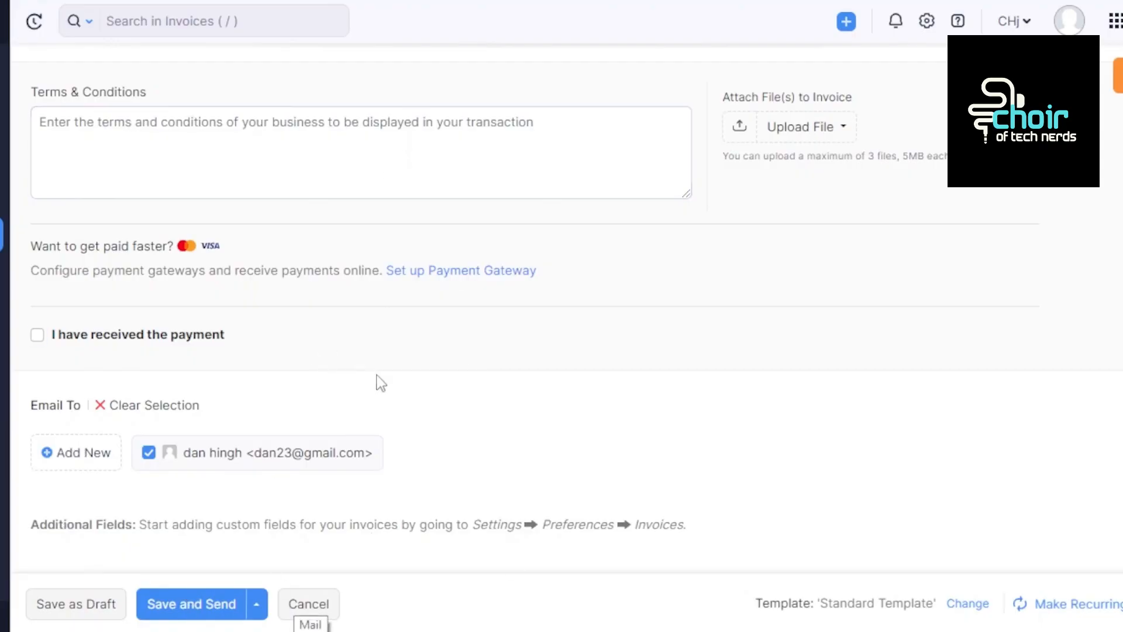
left_click(94, 608)
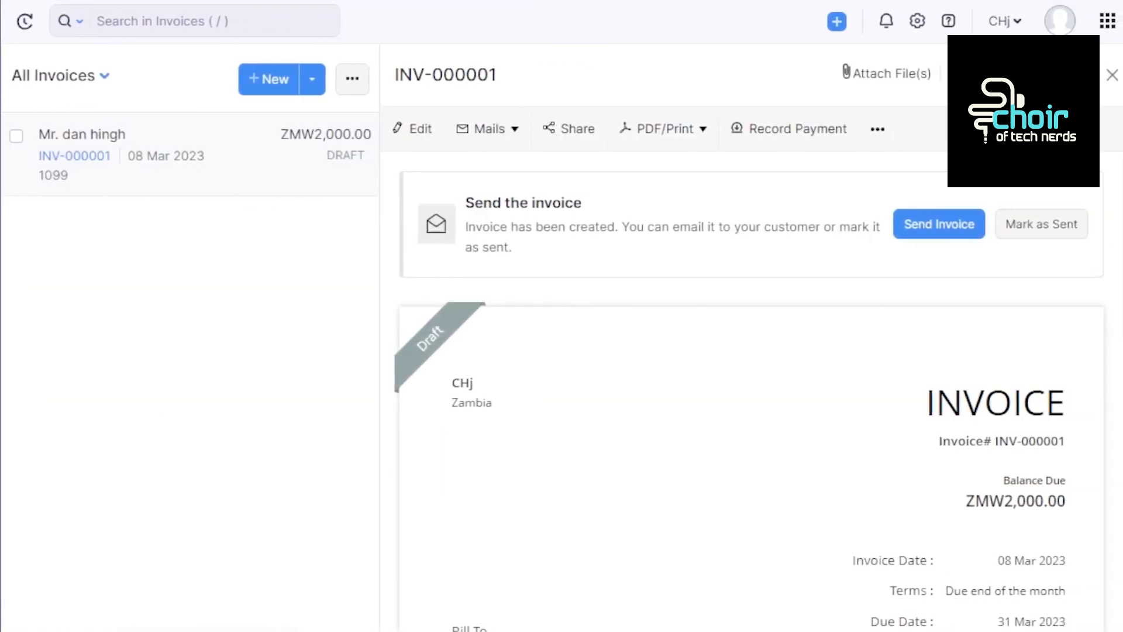
Scroll the INV-000001 preview to check the online service line, ZMW2,000.00 balance and notes.
scroll(751, 391, "down", 6)
scroll(751, 391, "up", 5)
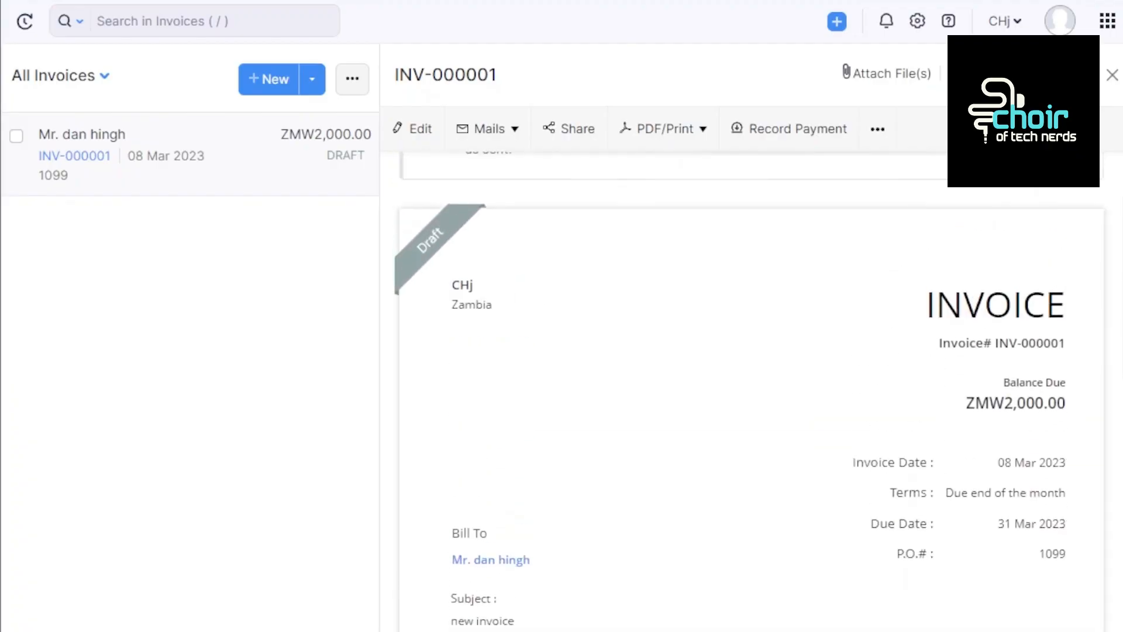
scroll(751, 390, "down", 10)
scroll(751, 391, "up", 6)
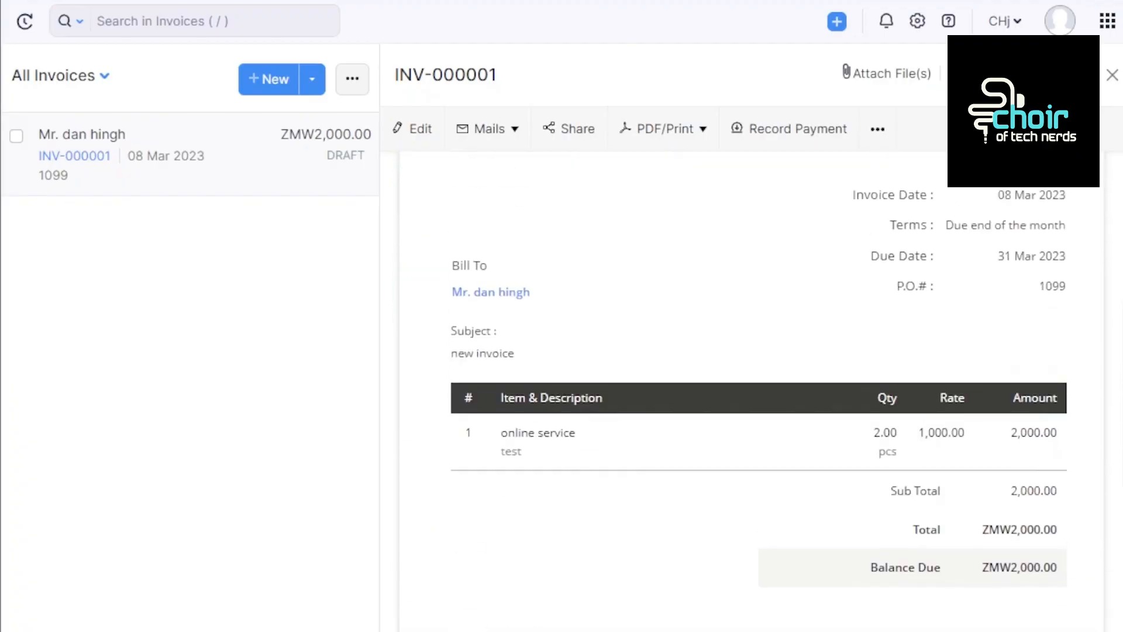
scroll(778, 381, "down", 4)
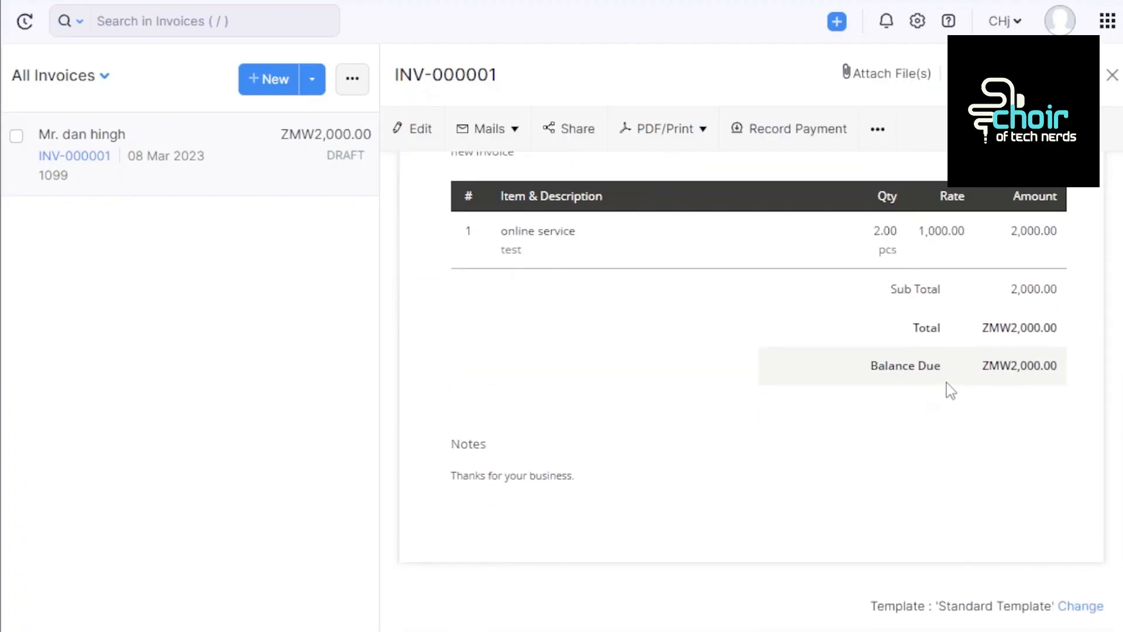
scroll(665, 344, "up", 10)
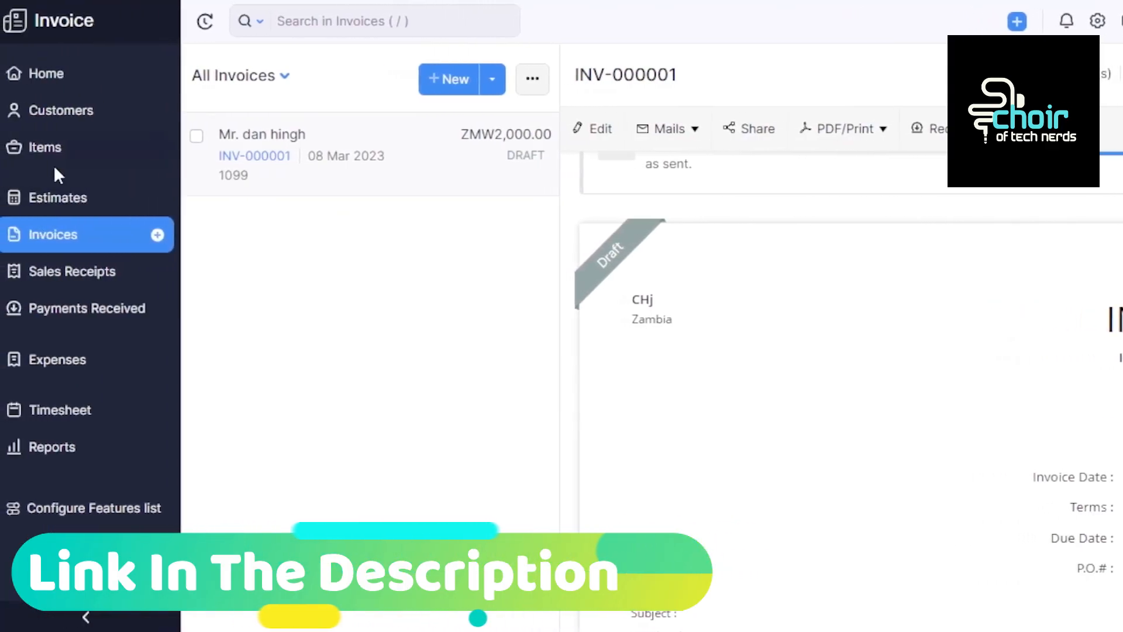
Open new estimate EST-000001, select the existing customer, and scroll through the form.
left_click(84, 196)
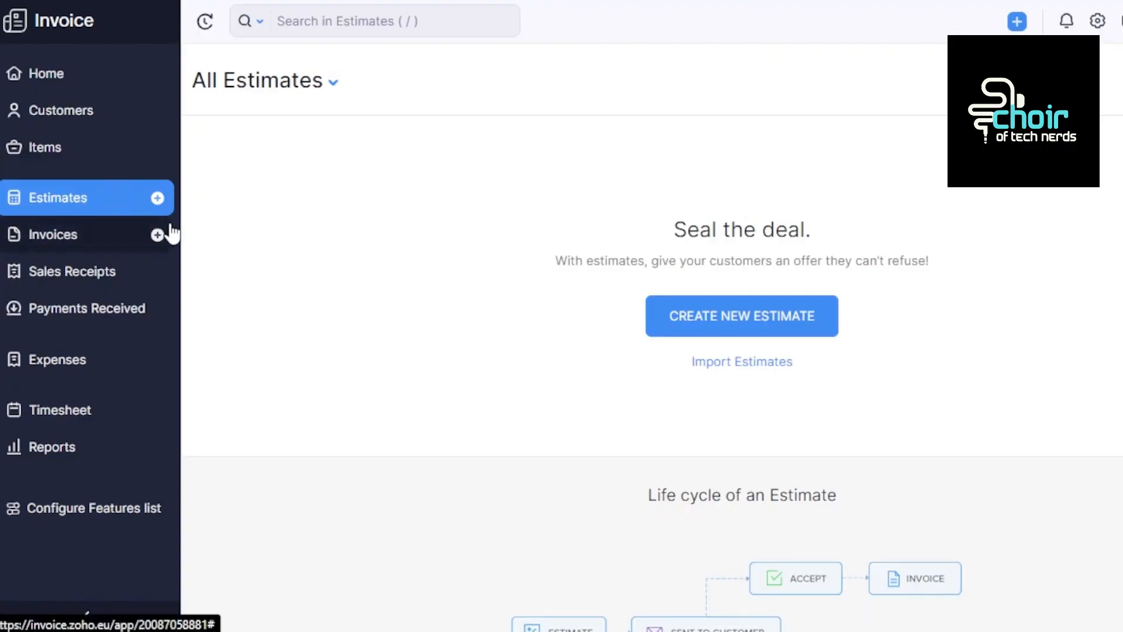
left_click(708, 328)
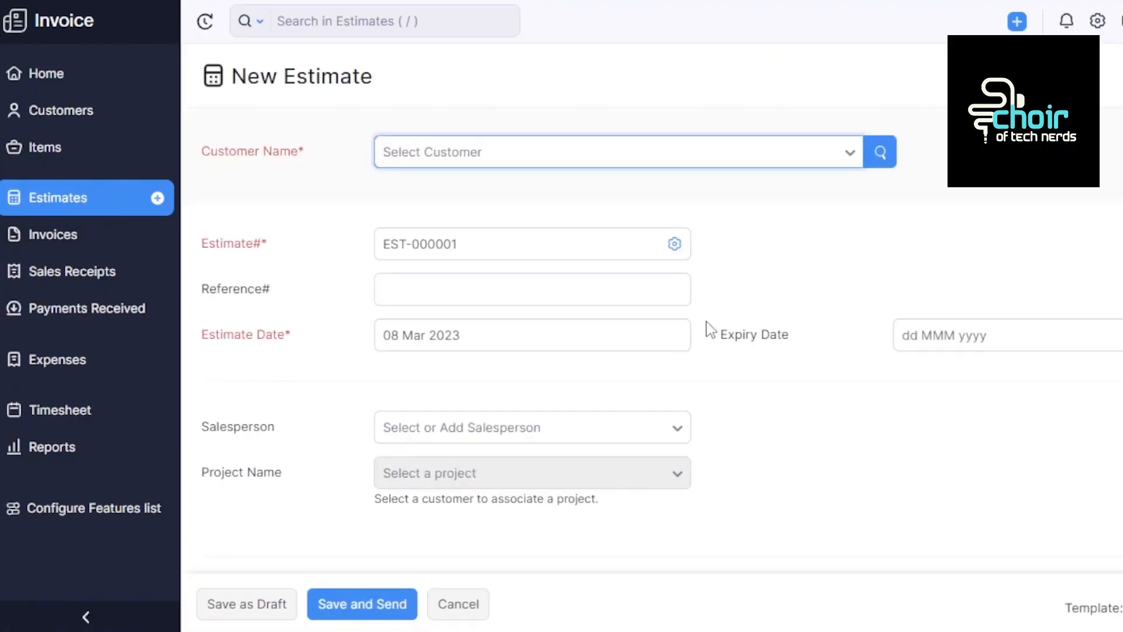
left_click(415, 165)
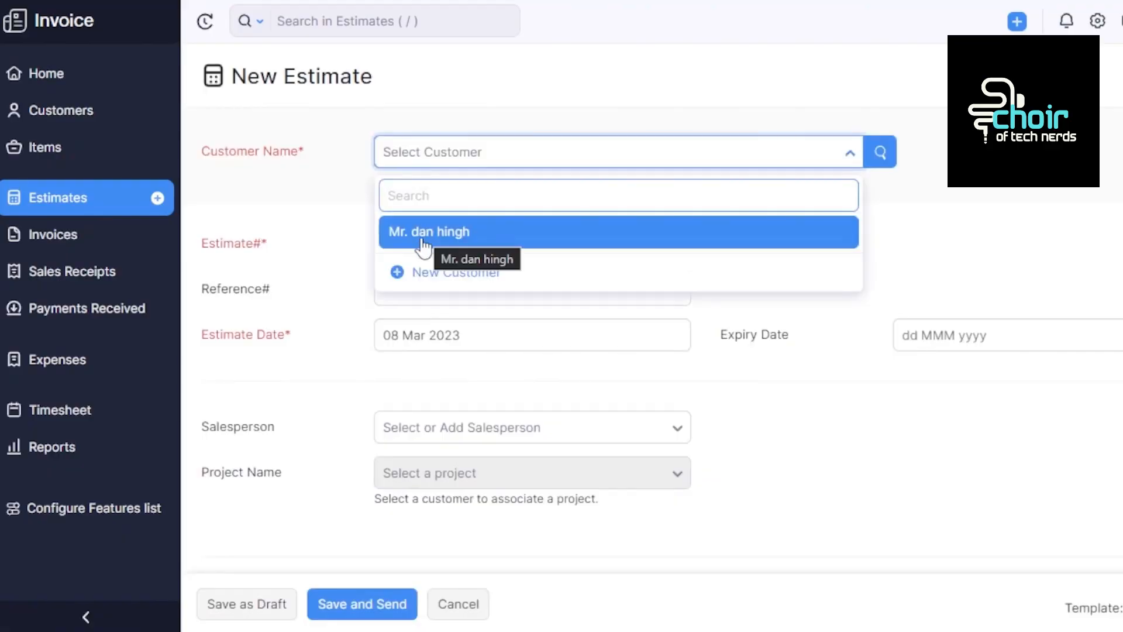
left_click(438, 232)
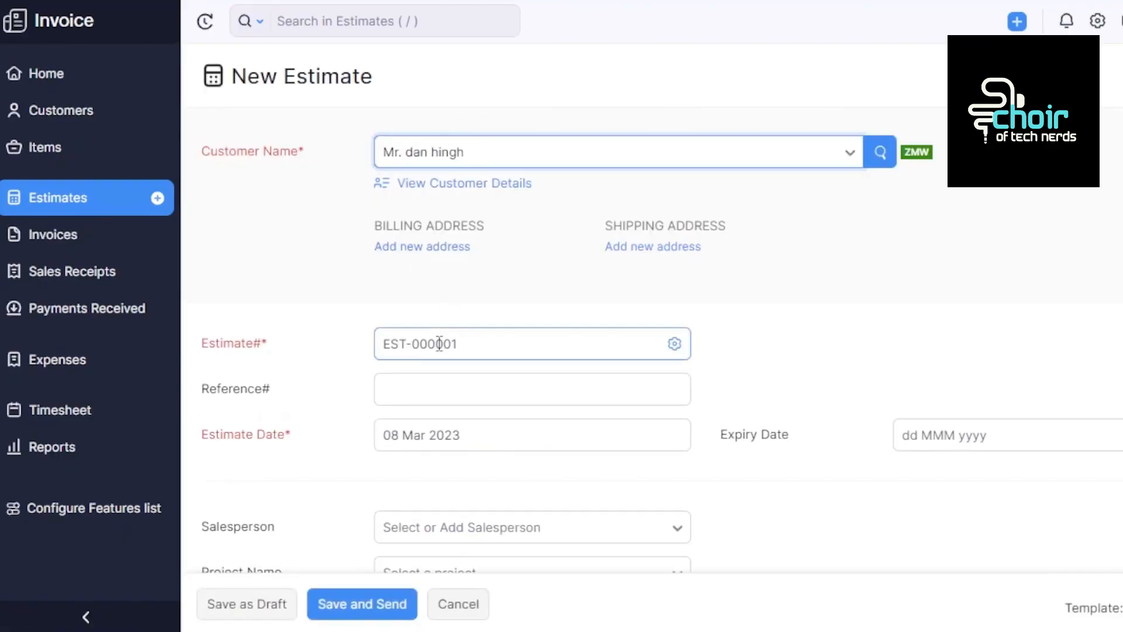
left_click(471, 345)
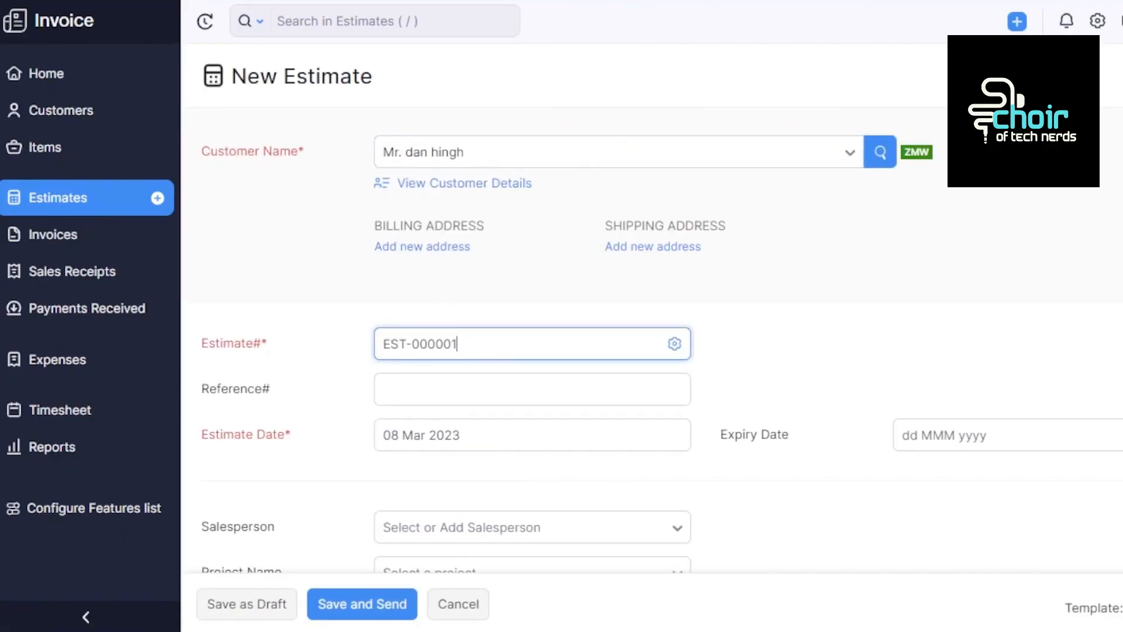
scroll(661, 304, "down", 6)
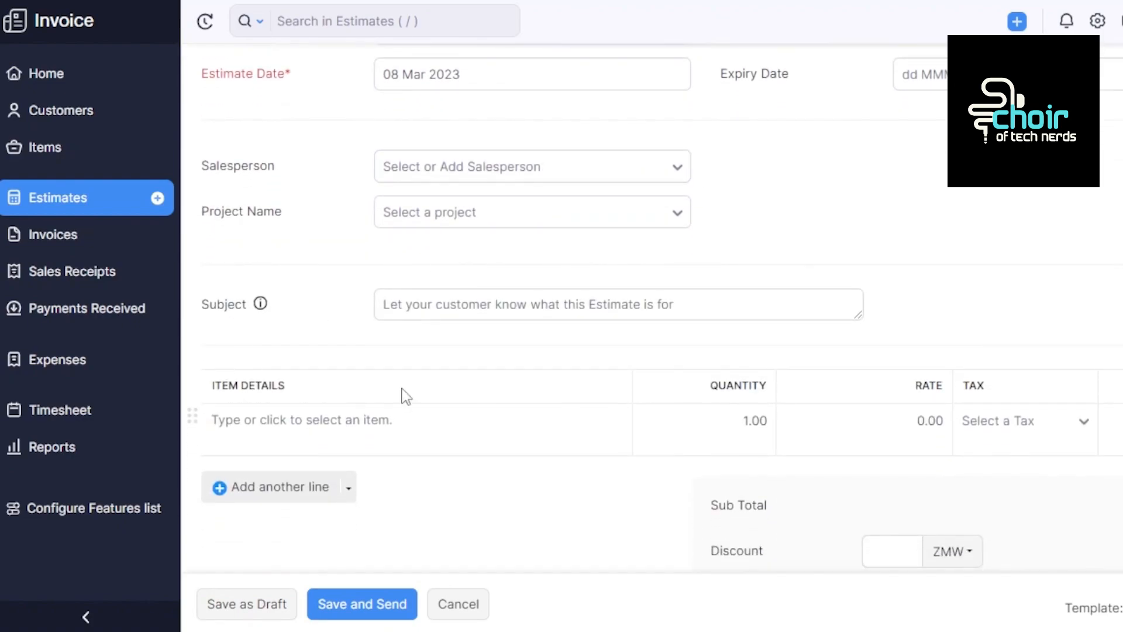
scroll(755, 406, "down", 5)
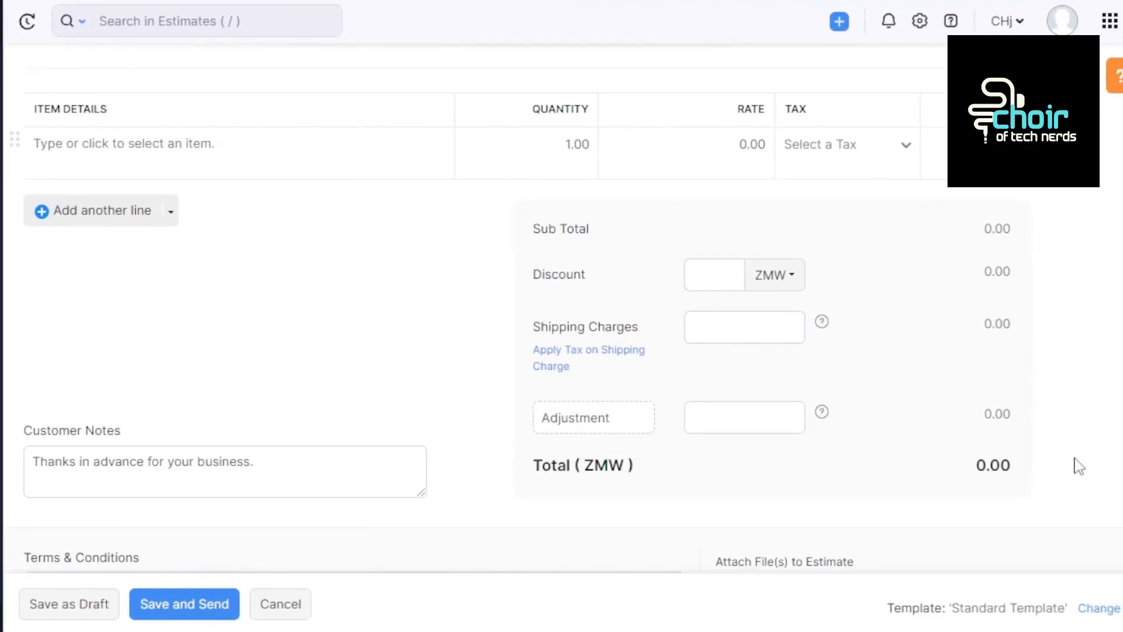
scroll(702, 444, "up", 8)
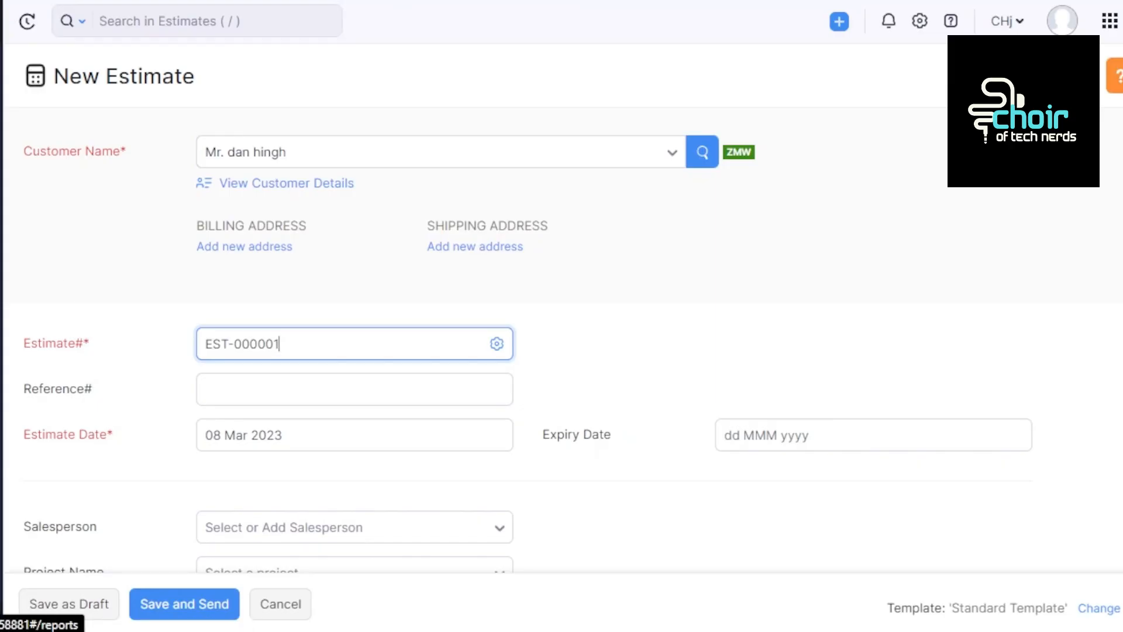
Go to Reports and discard the unsaved estimate to view General Reports like Sales by Customer.
left_click(56, 447)
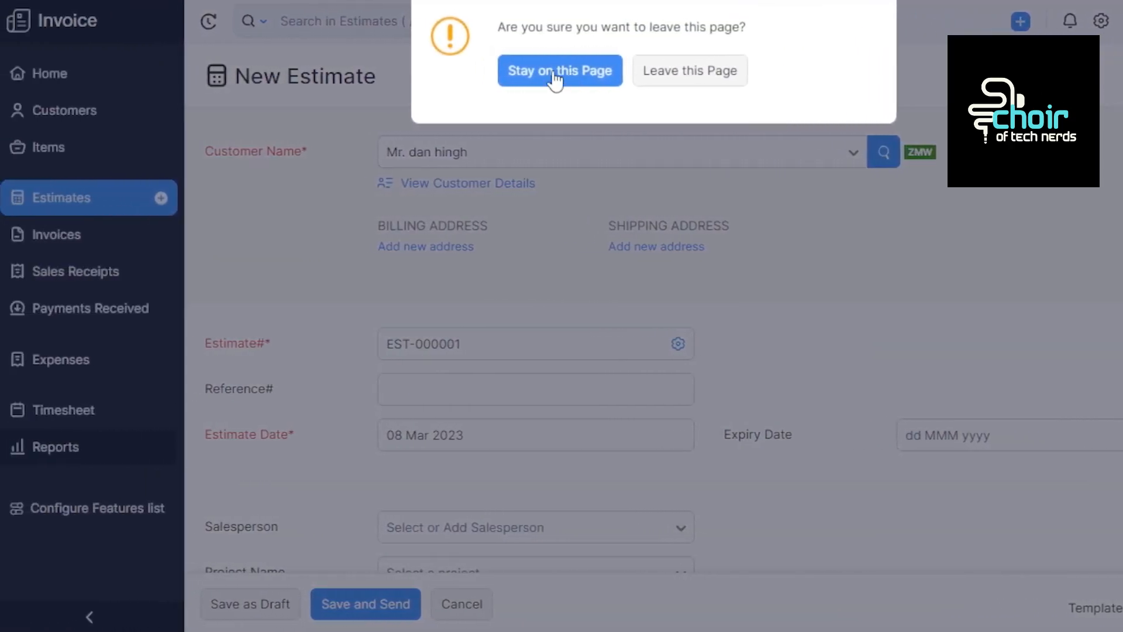
left_click(699, 73)
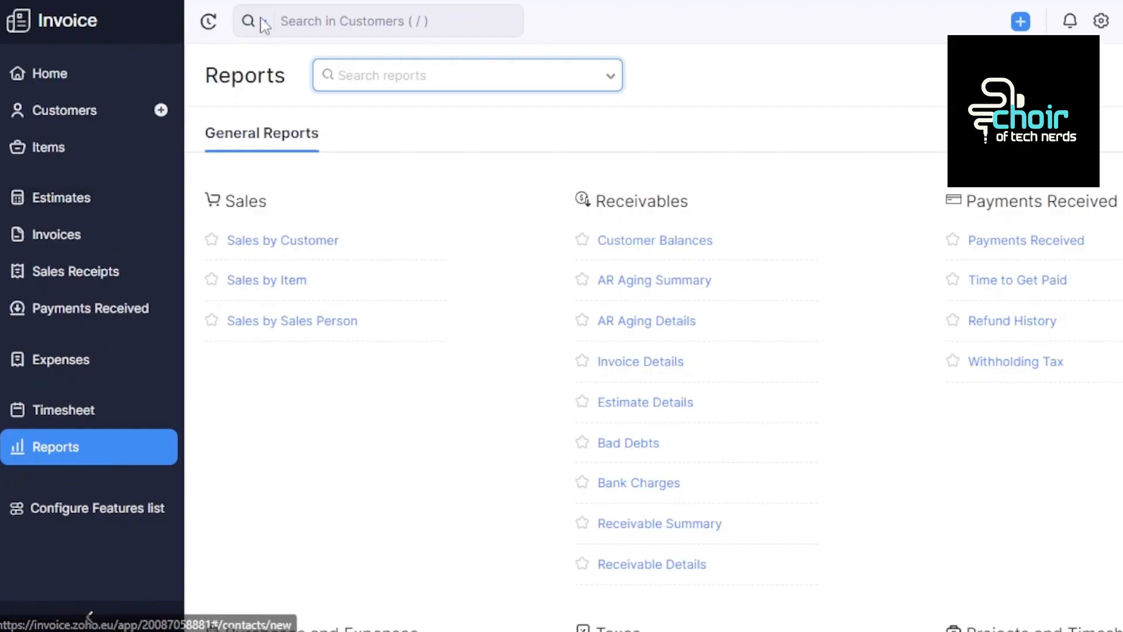
Browse the home Dashboard's Total Receivables and Sales and Expenses chart, then peek at quick-create options.
left_click(106, 77)
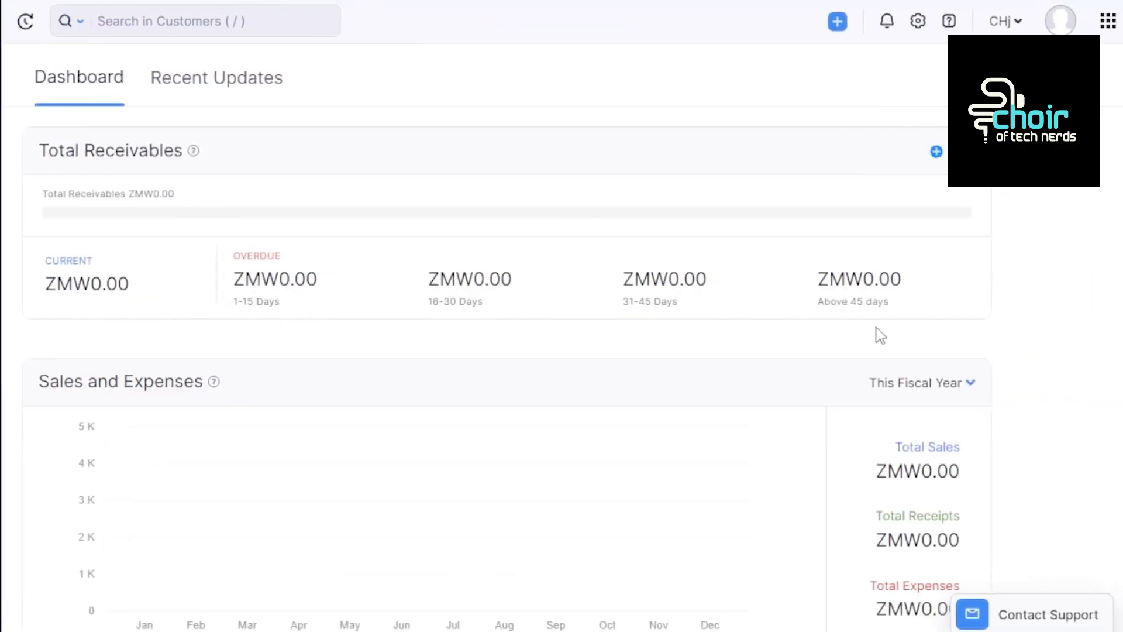
scroll(503, 351, "down", 10)
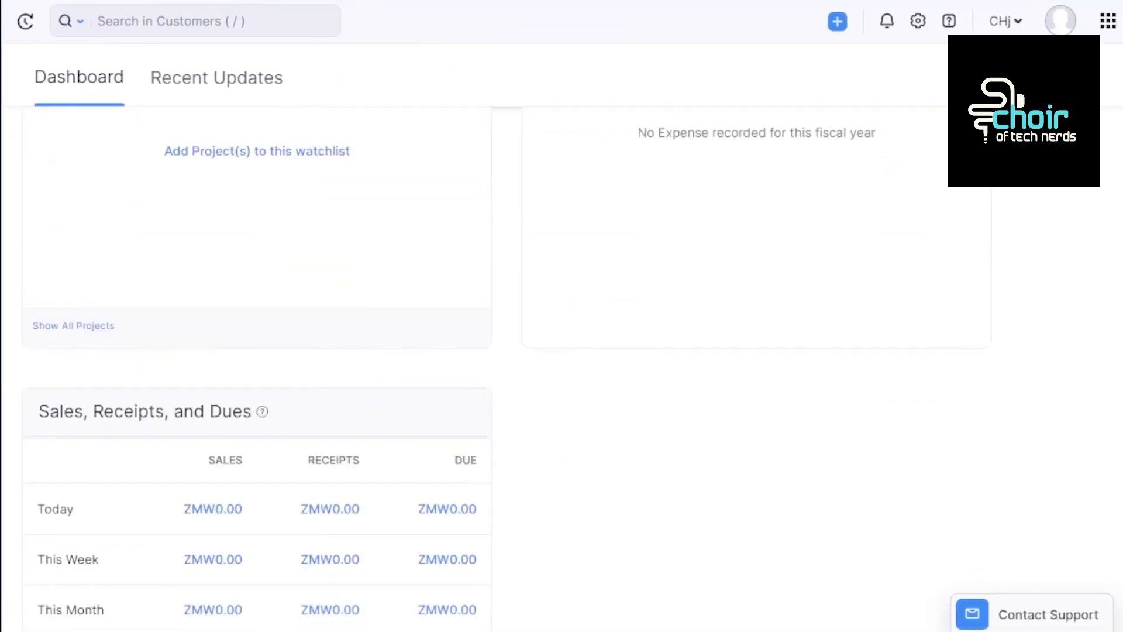
scroll(504, 351, "up", 10)
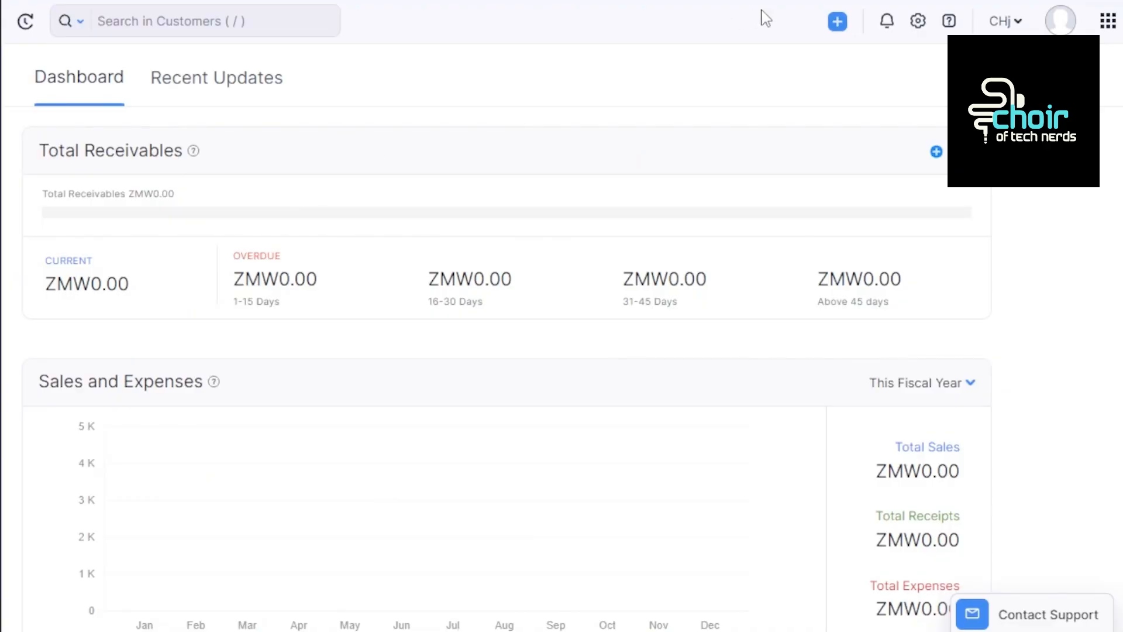
scroll(503, 362, "down", 8)
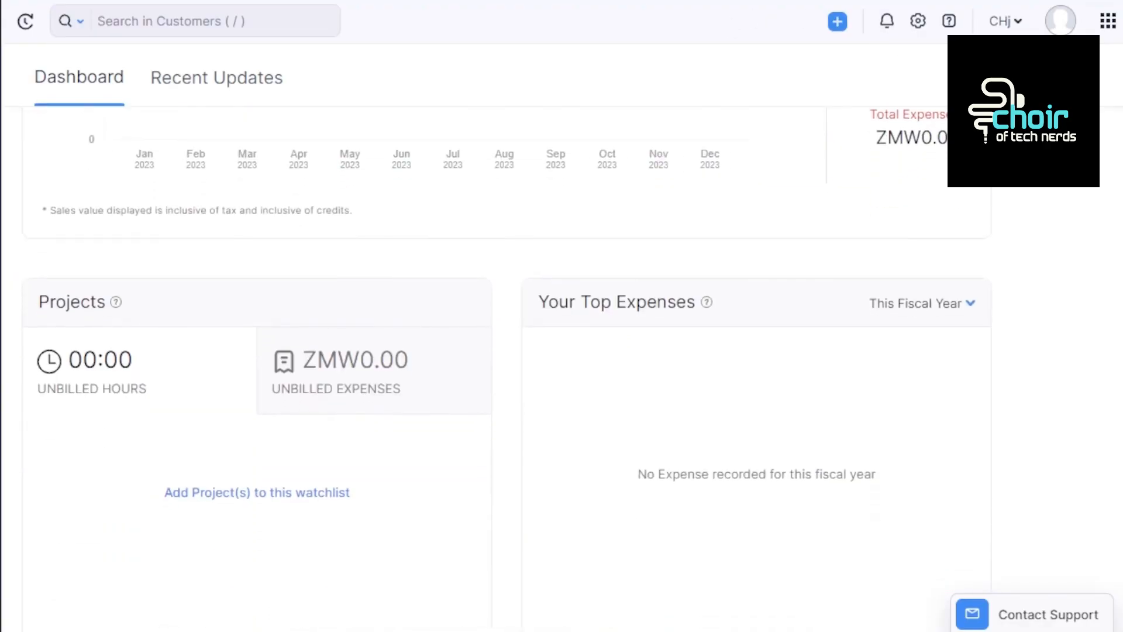
scroll(503, 363, "down", 8)
scroll(503, 363, "up", 16)
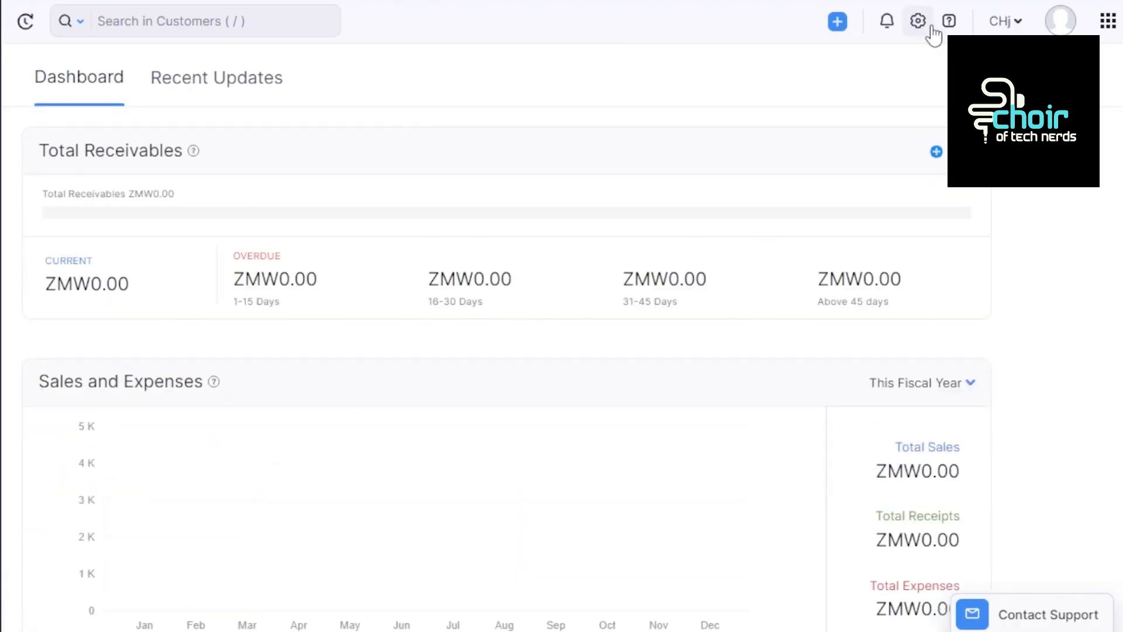
left_click(838, 24)
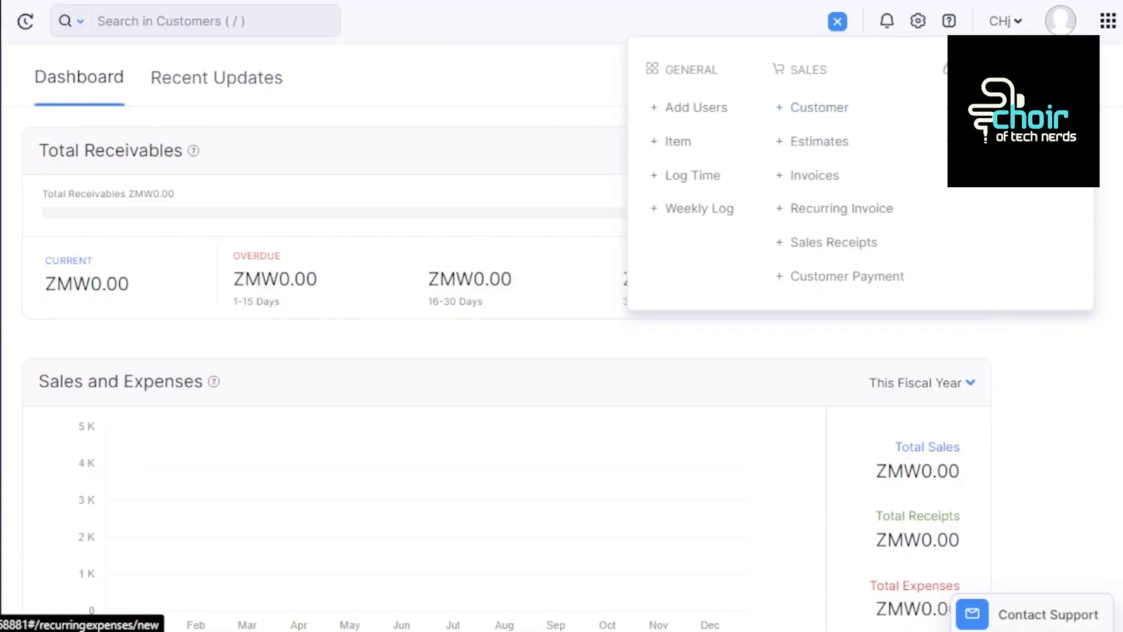
left_click(518, 88)
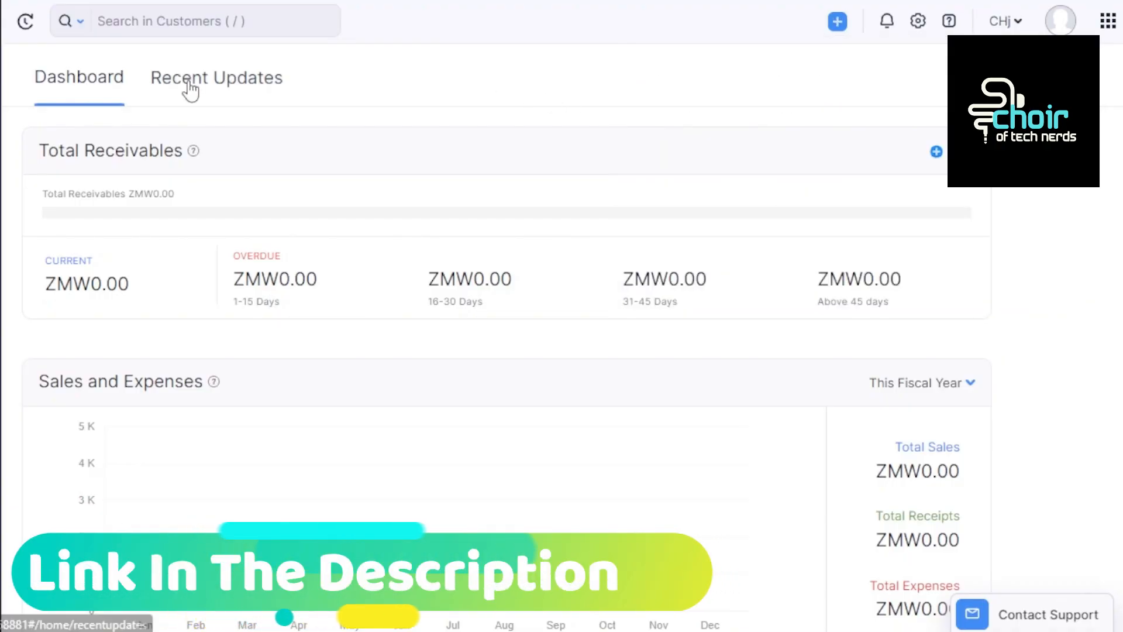